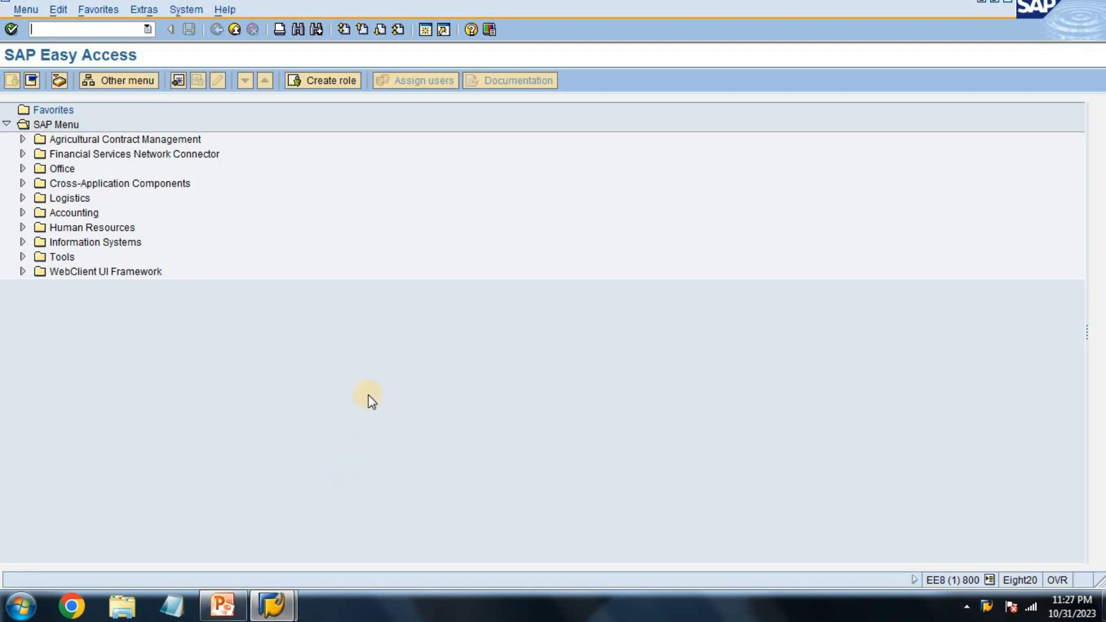
Open transaction FS00 and start creating G/L account 200150 in company code INFO.
{"action": "type", "text": "fs00"}
{"action": "key", "text": "Return"}
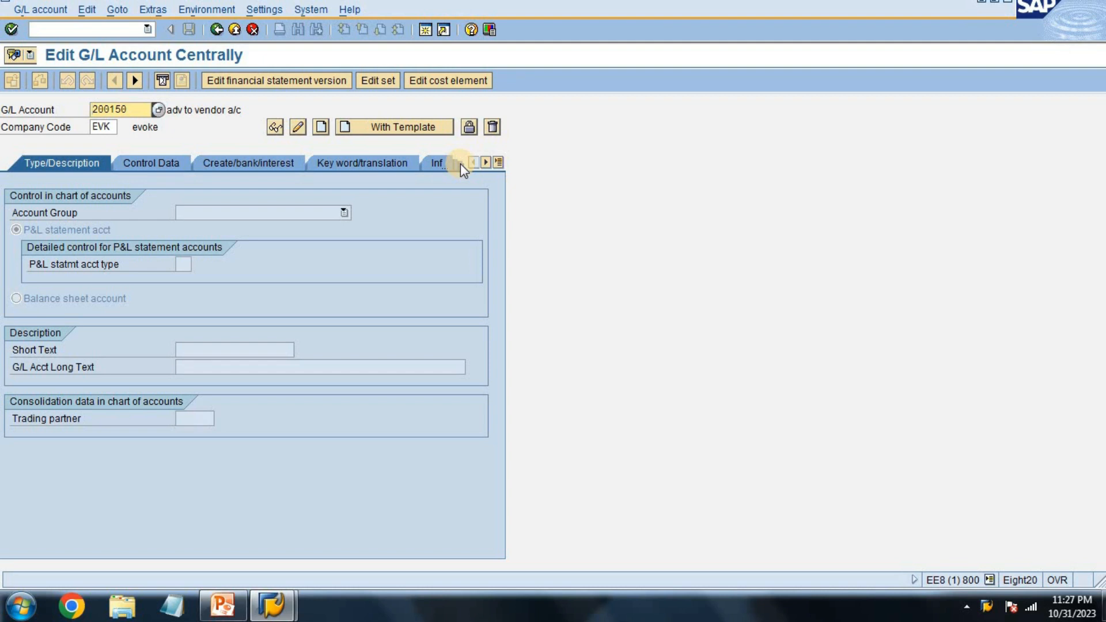
{"action": "type", "text": "200150"}
{"action": "key", "text": "Tab"}
{"action": "key", "text": "BackSpace"}
{"action": "key", "text": "BackSpace"}
{"action": "key", "text": "BackSpace"}
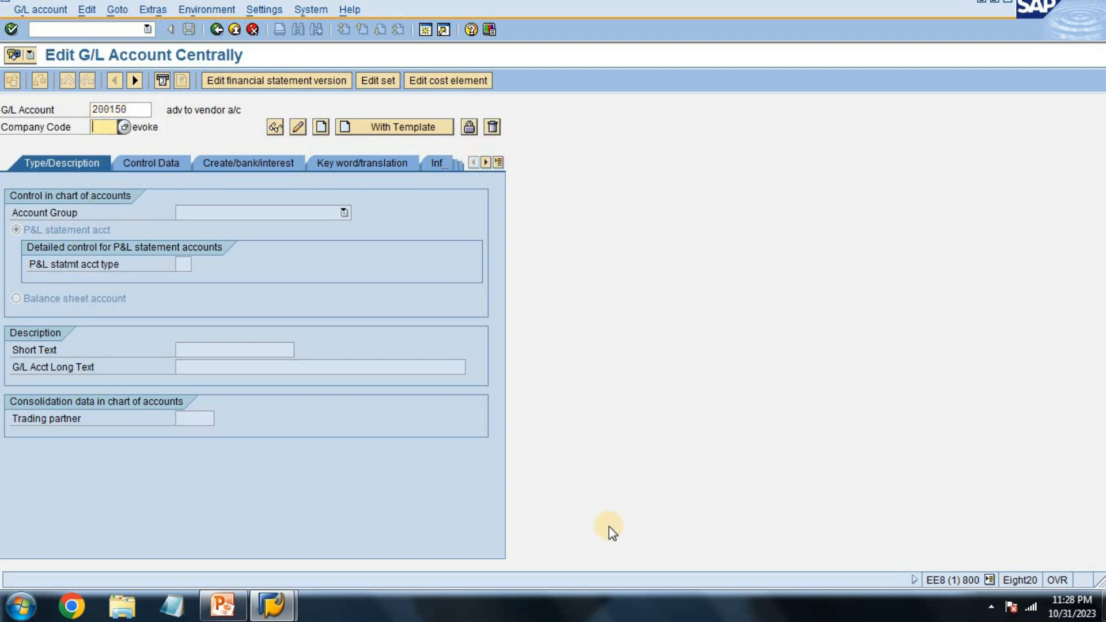
{"action": "type", "text": "info"}
{"action": "left_click", "coordinate": [40, 9]}
{"action": "left_click", "coordinate": [37, 45]}
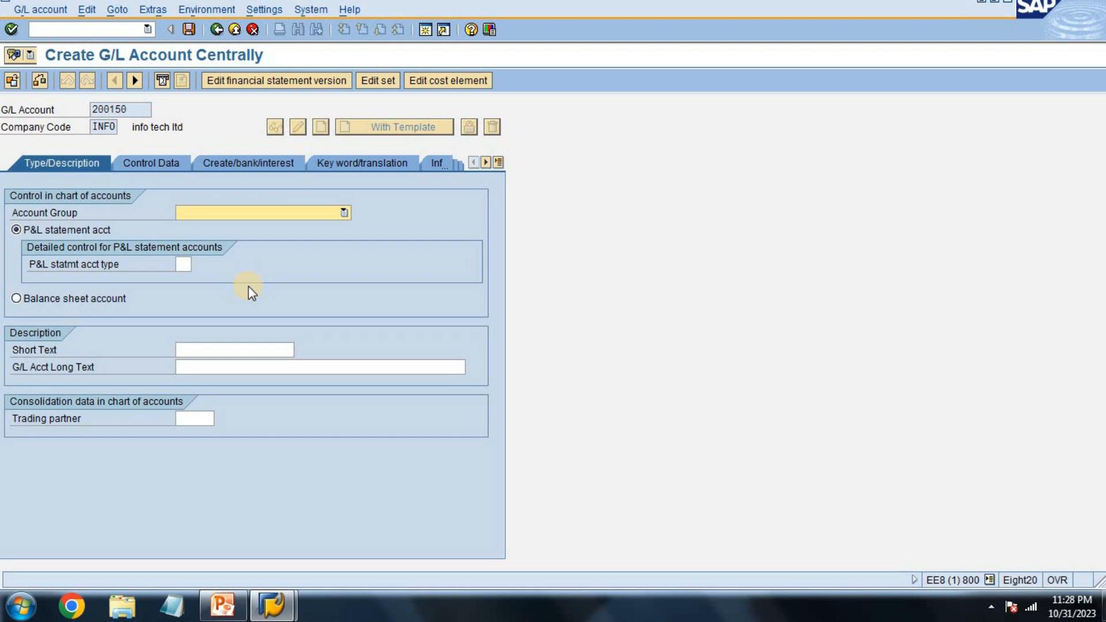
Set the account group to "current assests,loans & adv" and classify the account as a balance sheet account.
{"action": "key", "text": "F4"}
{"action": "key", "text": "Up"}
{"action": "key", "text": "Up"}
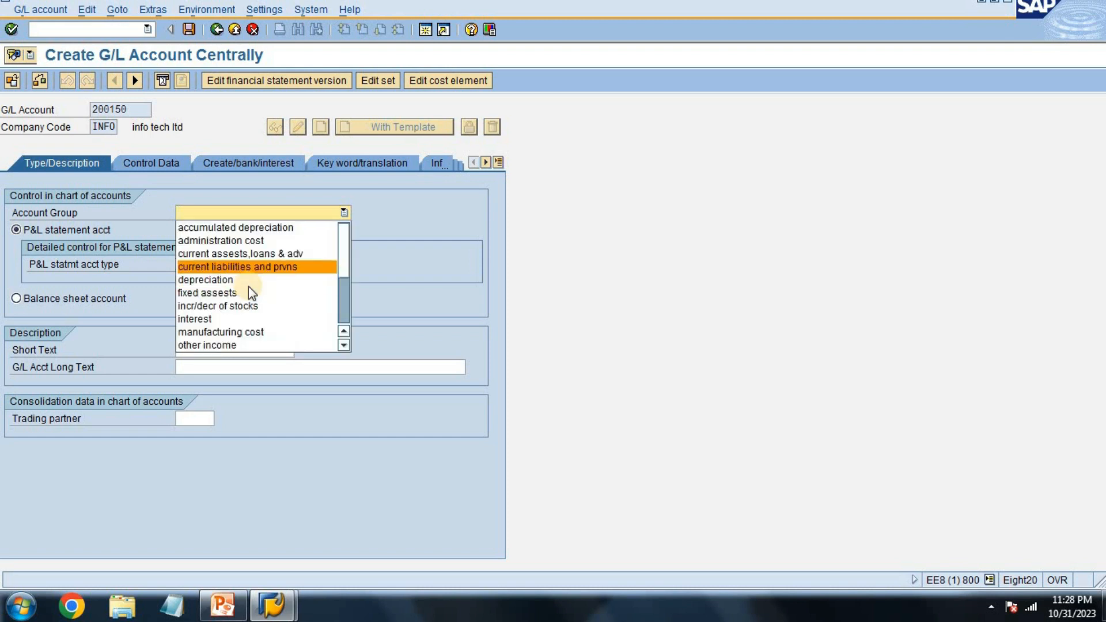
{"action": "key", "text": "Return"}
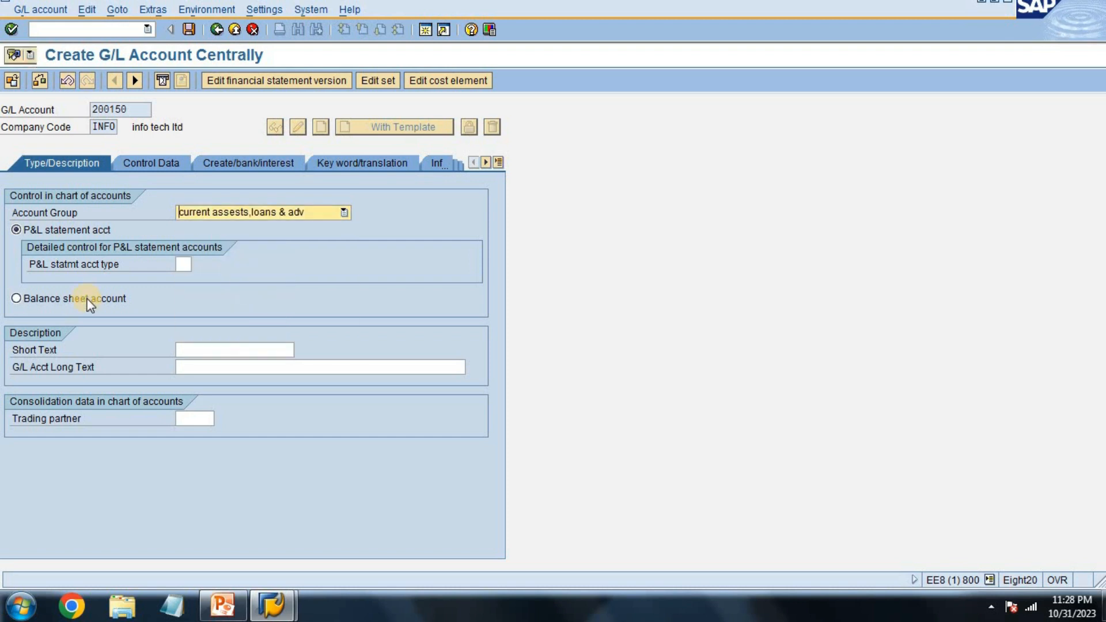
{"action": "left_click", "coordinate": [45, 300]}
Enter "adv to vendor a/c" as both the short text and the long text of the G/L account.
{"action": "left_click", "coordinate": [236, 349]}
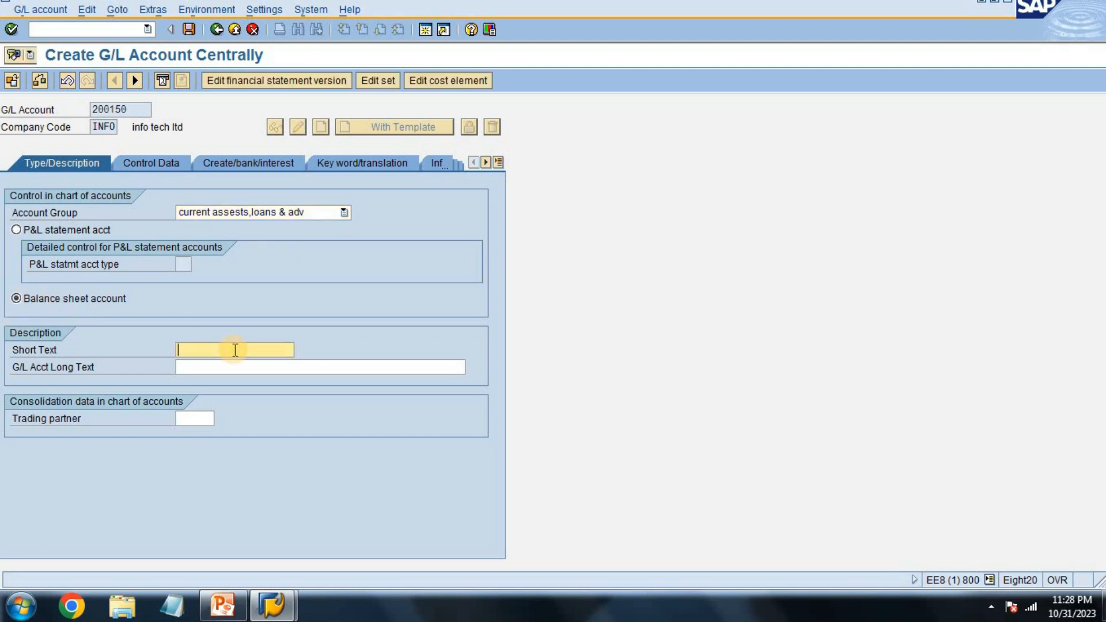
{"action": "type", "text": "adva"}
{"action": "key", "text": "BackSpace"}
{"action": "key", "text": "Down"}
{"action": "key", "text": "Return"}
{"action": "key", "text": "Tab"}
{"action": "type", "text": "a"}
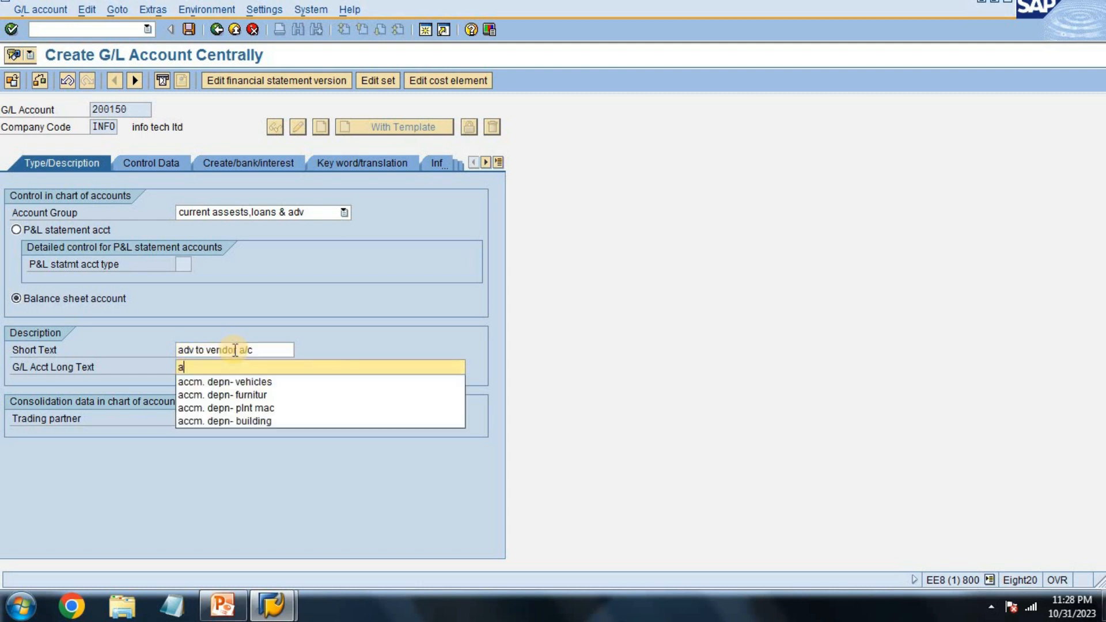
{"action": "type", "text": "dv"}
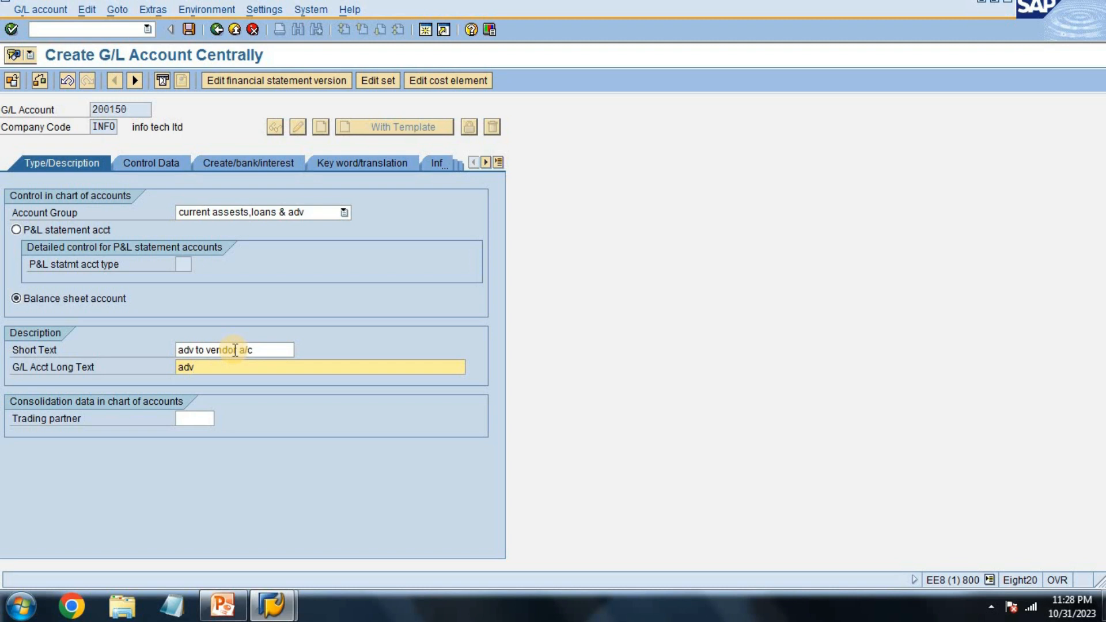
{"action": "type", "text": " to vendor a/c"}
In the control data, set the reconciliation account type to Vendors, enable line item display and enter sort key 012.
{"action": "left_click", "coordinate": [172, 159]}
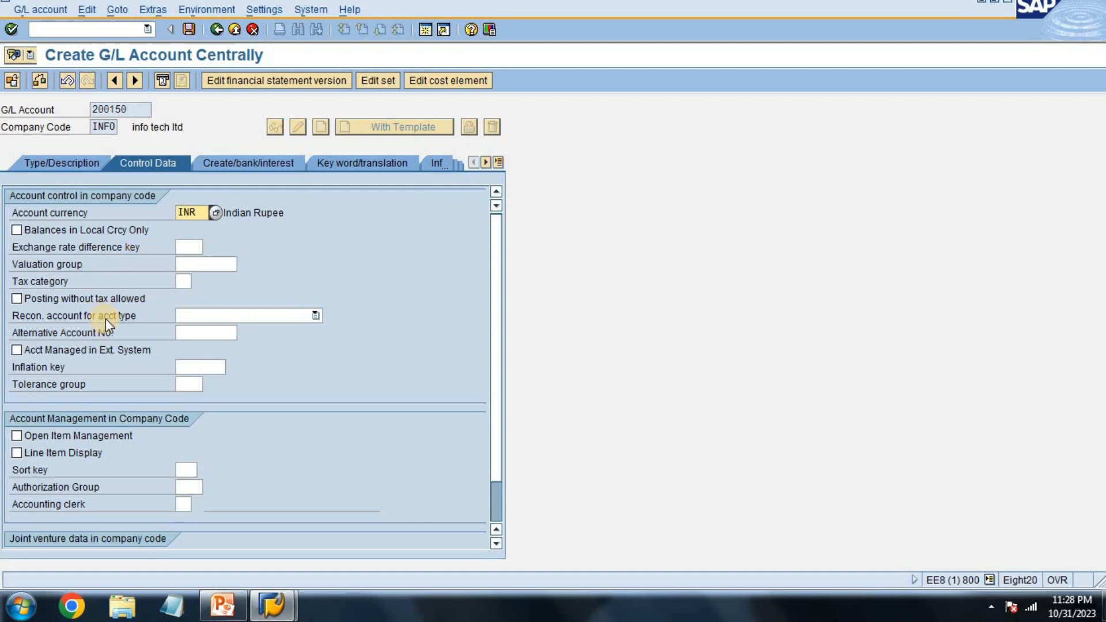
{"action": "left_click", "coordinate": [308, 314]}
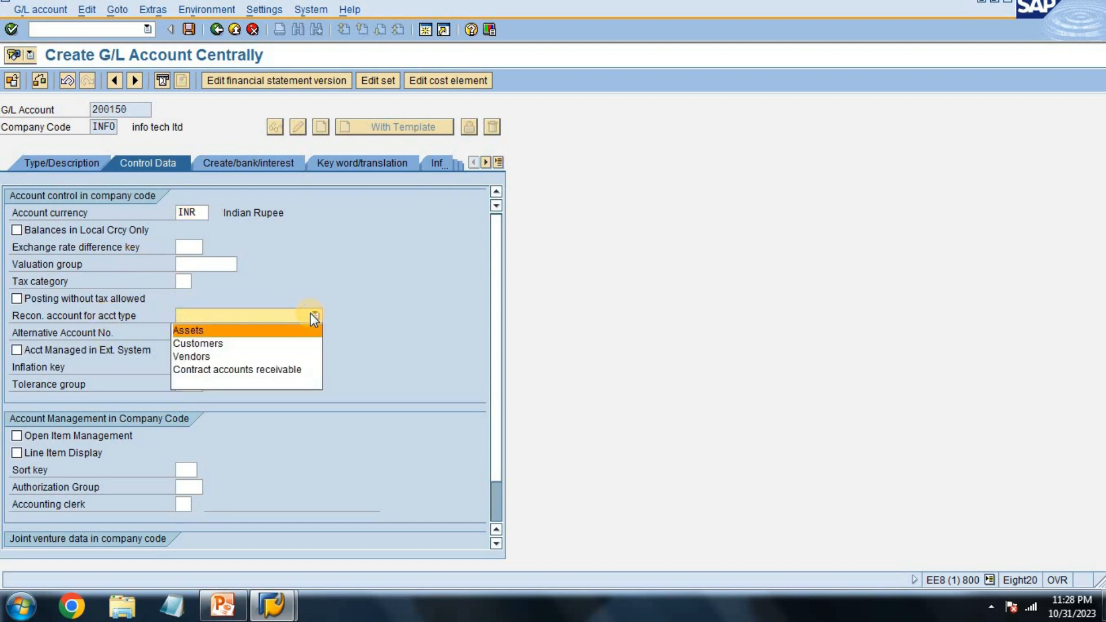
{"action": "left_click", "coordinate": [250, 357]}
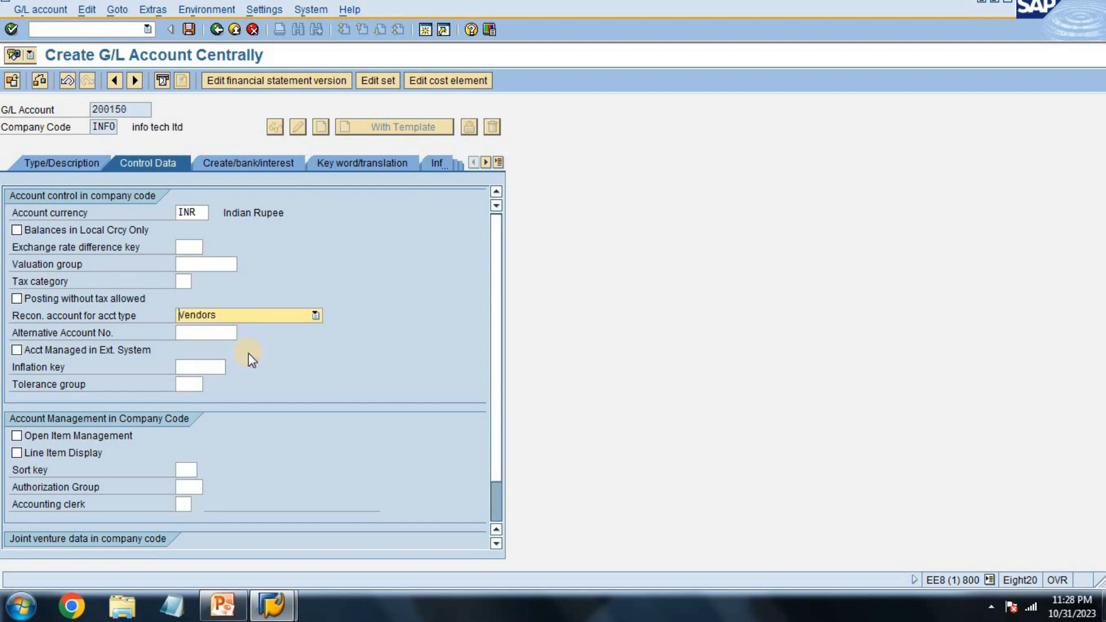
{"action": "left_click", "coordinate": [71, 451]}
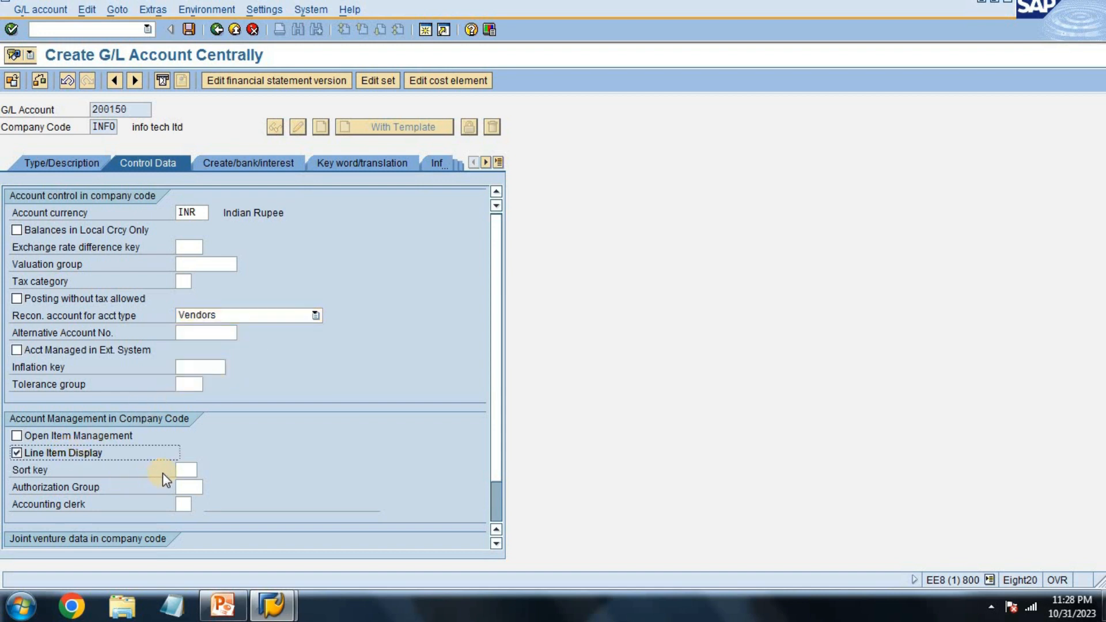
{"action": "left_click", "coordinate": [181, 471]}
{"action": "type", "text": "01"}
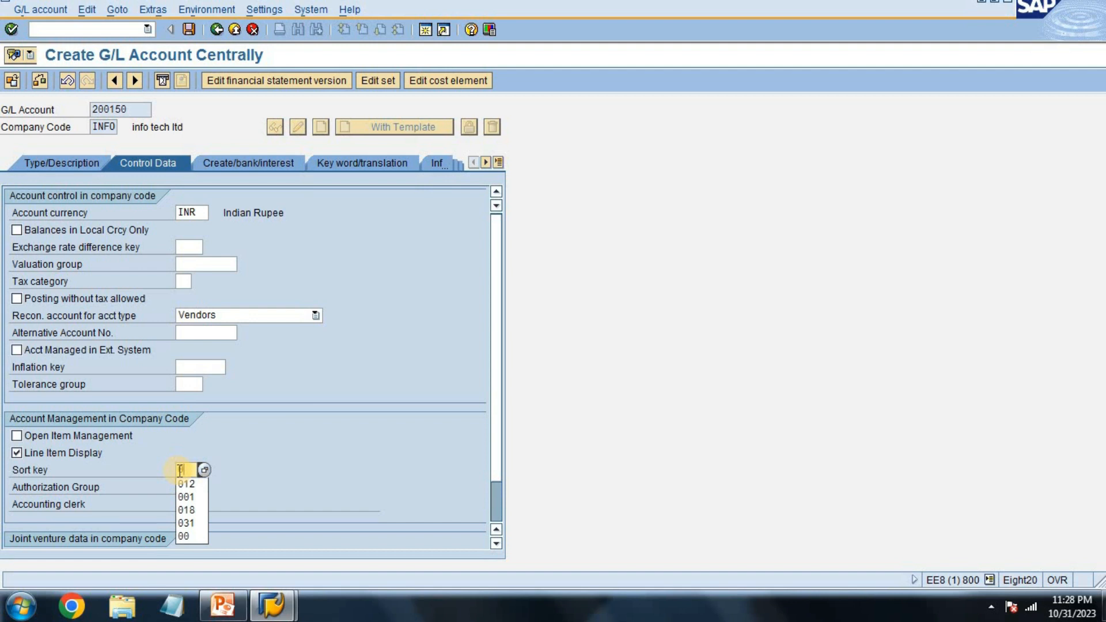
{"action": "type", "text": "2"}
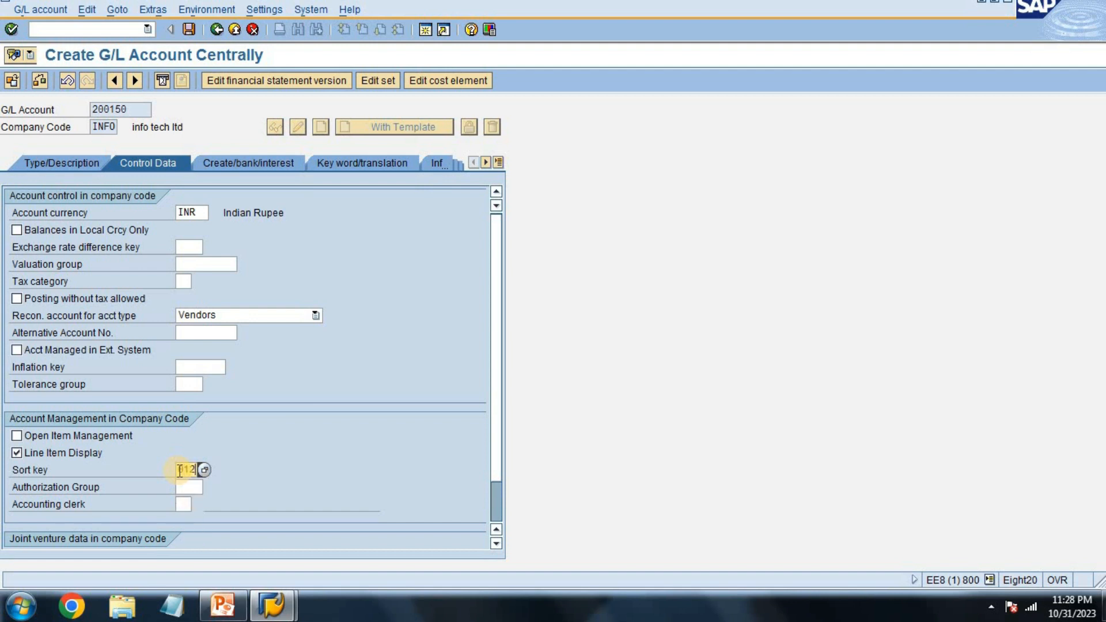
Assign field status group G067 to the account, save it and leave the transaction.
{"action": "left_click", "coordinate": [250, 156]}
{"action": "type", "text": "g067"}
{"action": "key", "text": "Return"}
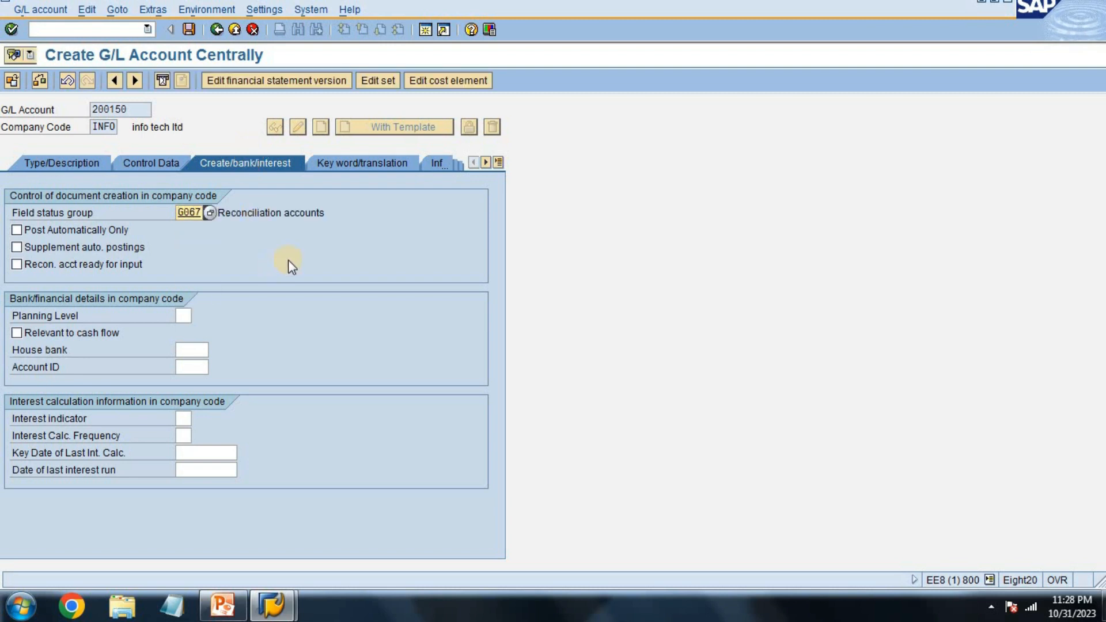
{"action": "left_click", "coordinate": [146, 161]}
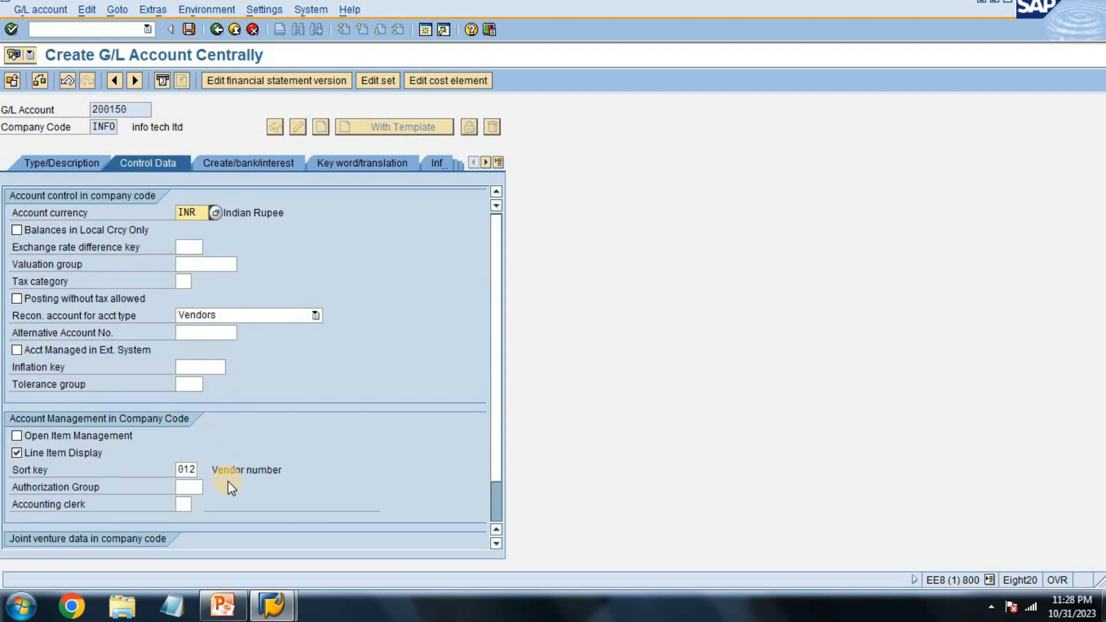
{"action": "key", "text": "ctrl+s"}
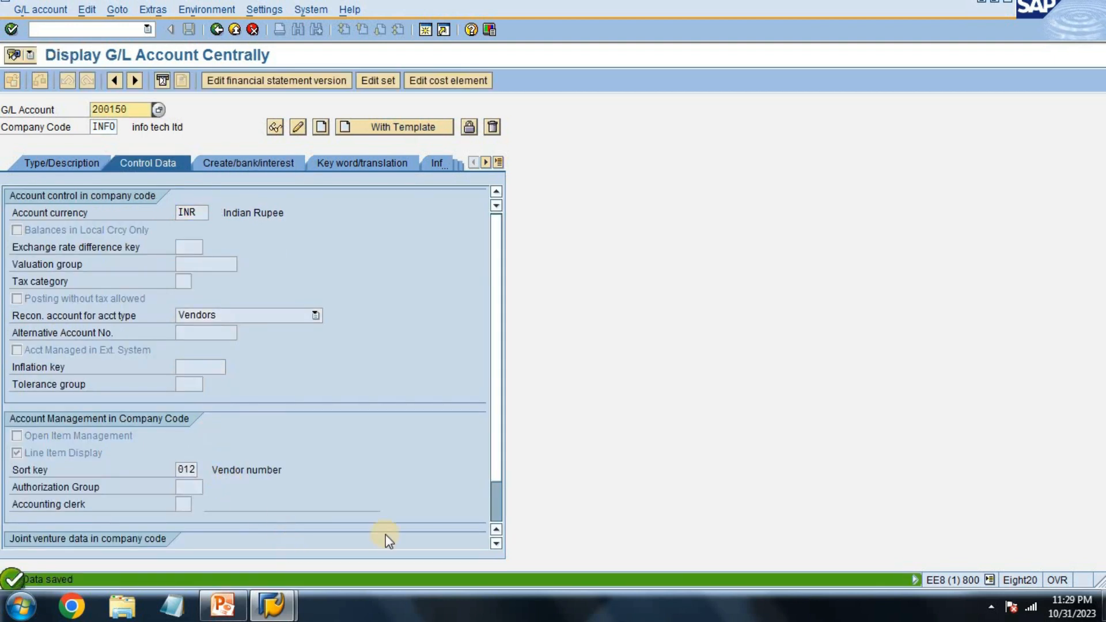
{"action": "left_click", "coordinate": [217, 33]}
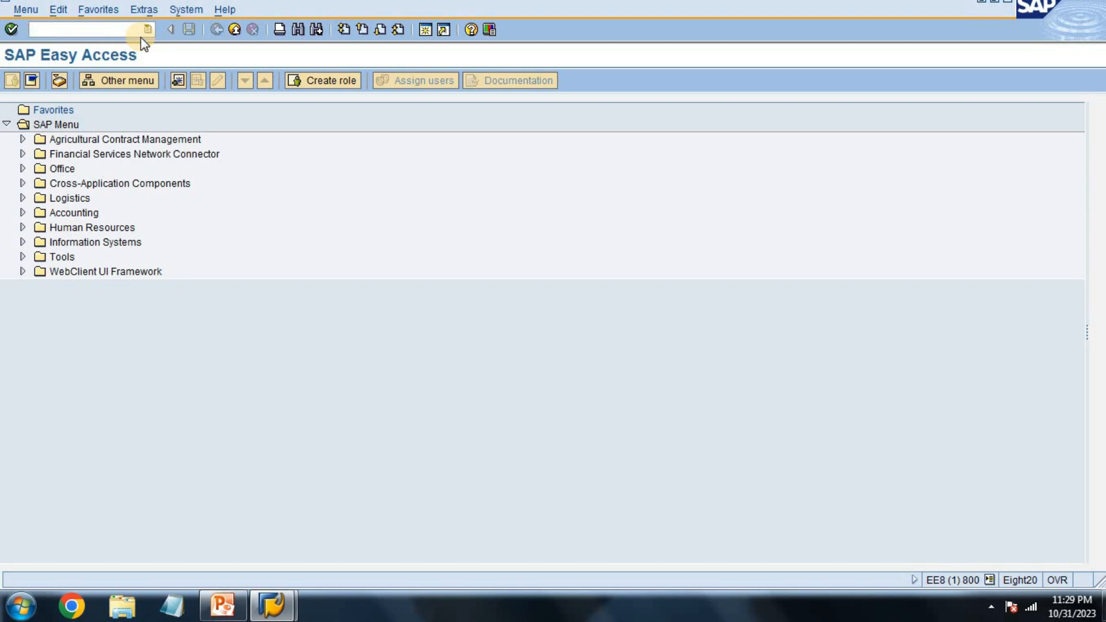
Open the vendor special G/L configuration for "Down payment on current assets" in chart of accounts INFO.
{"action": "type", "text": "obr"}
{"action": "key", "text": "BackSpace"}
{"action": "type", "text": "yc"}
{"action": "key", "text": "Return"}
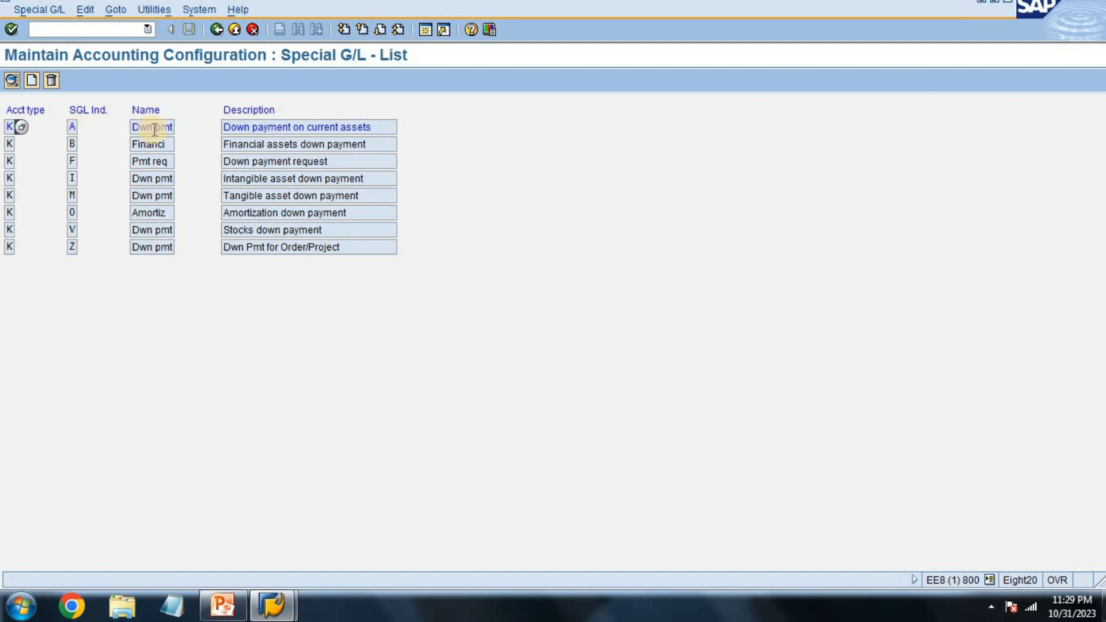
{"action": "double_click", "coordinate": [369, 126]}
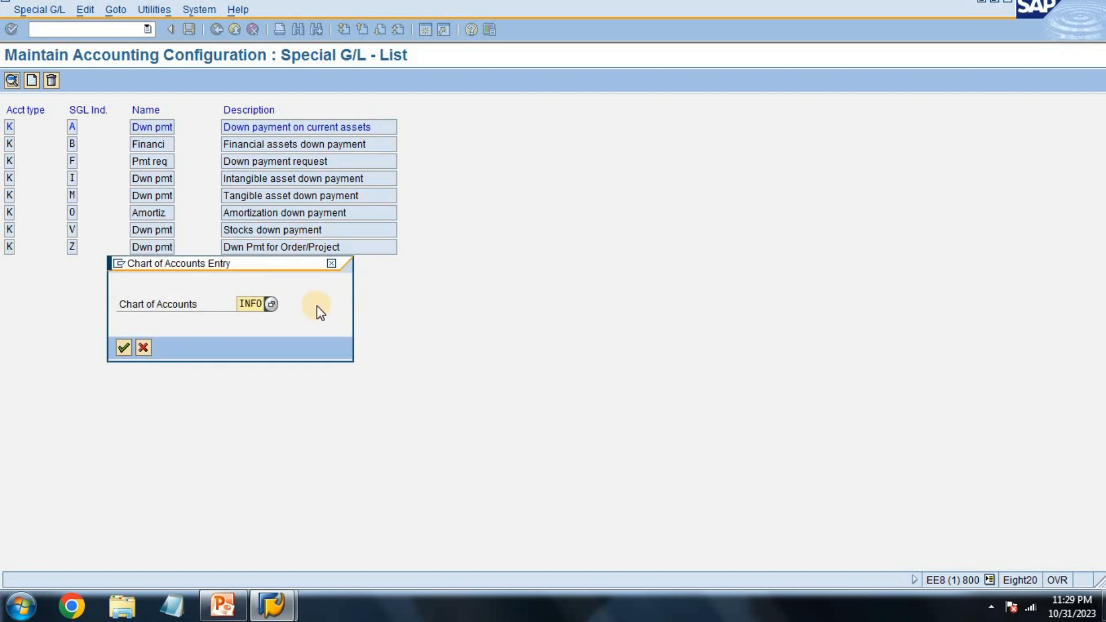
{"action": "key", "text": "Return"}
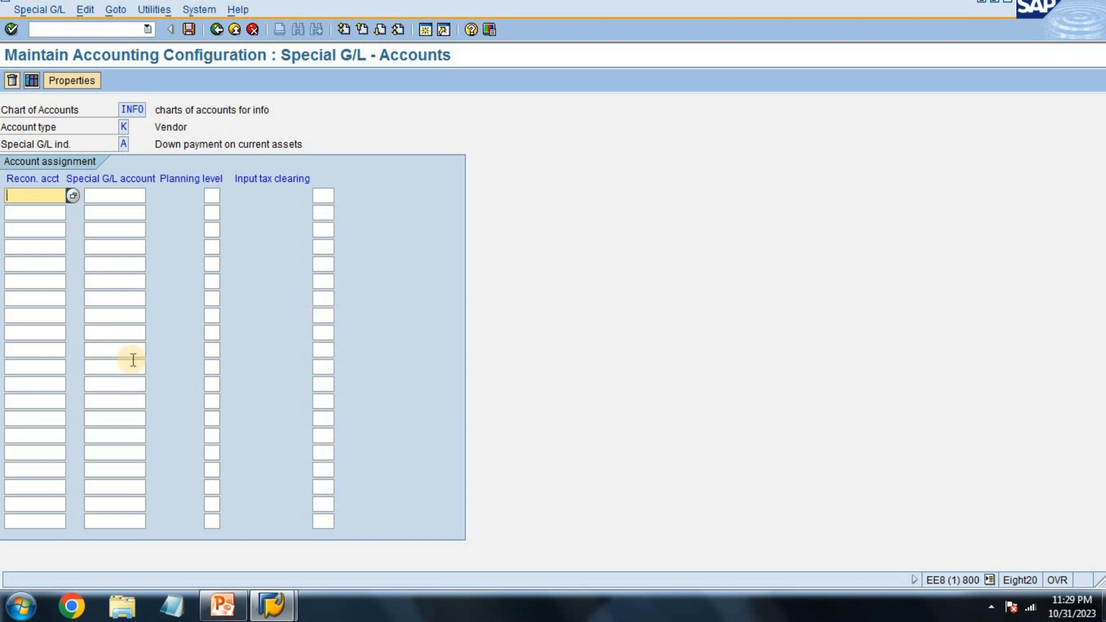
Look up and assign 100505 SUNDRY CREDITOR A/C as the reconciliation account in the first row.
{"action": "left_click", "coordinate": [73, 204]}
{"action": "key", "text": "Return"}
{"action": "key", "text": "Down"}
{"action": "key", "text": "Down"}
{"action": "key", "text": "Down"}
{"action": "key", "text": "Down"}
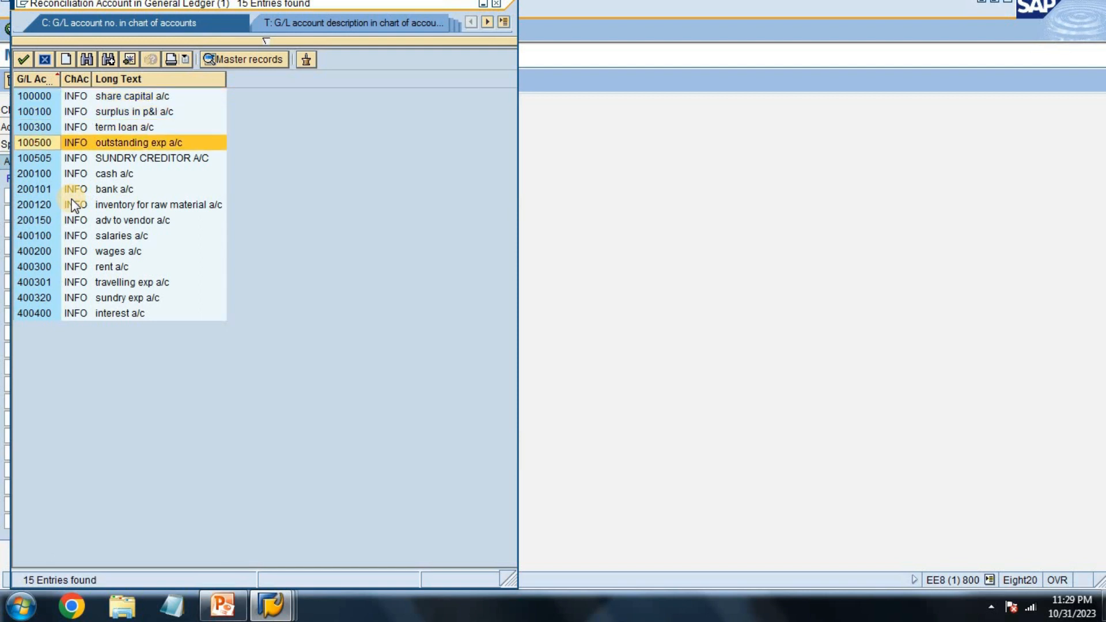
{"action": "key", "text": "Return"}
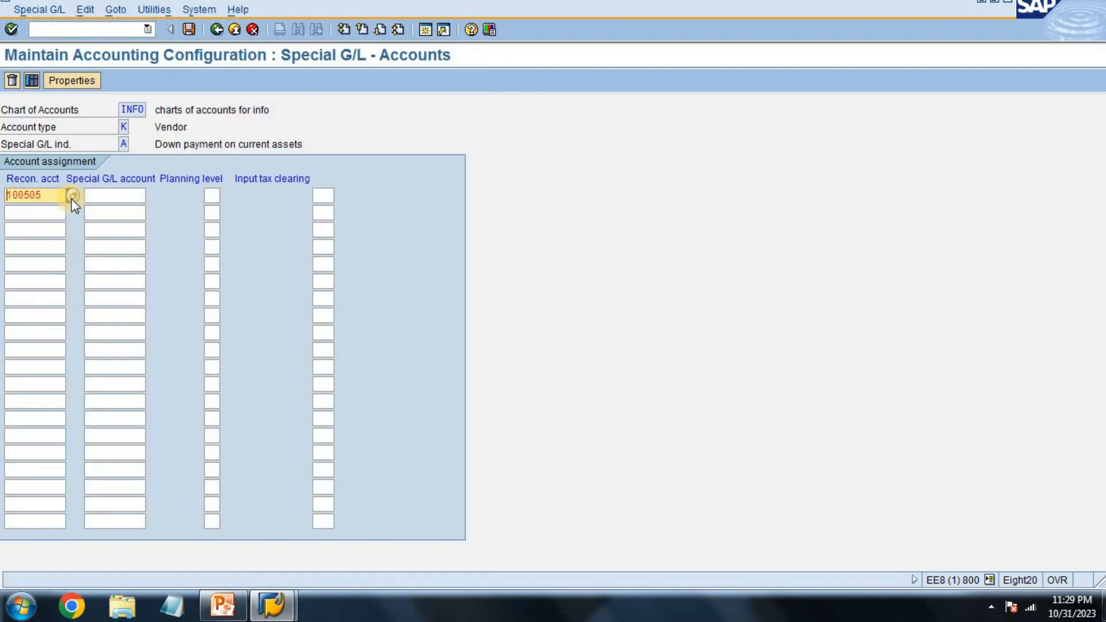
Assign 200150 adv to vendor a/c as the matching special G/L account, save and exit the configuration.
{"action": "key", "text": "Tab"}
{"action": "left_click", "coordinate": [152, 197]}
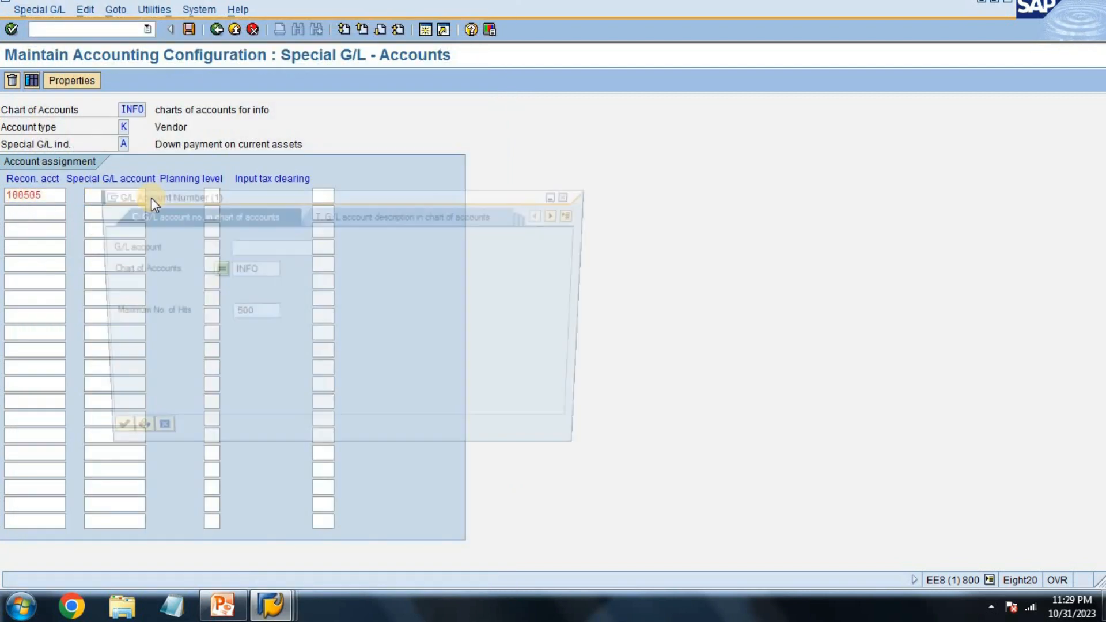
{"action": "key", "text": "Return"}
{"action": "key", "text": "Down"}
{"action": "key", "text": "Down"}
{"action": "key", "text": "Down"}
{"action": "key", "text": "Down"}
{"action": "key", "text": "Down"}
{"action": "key", "text": "Down"}
{"action": "key", "text": "Down"}
{"action": "key", "text": "Down"}
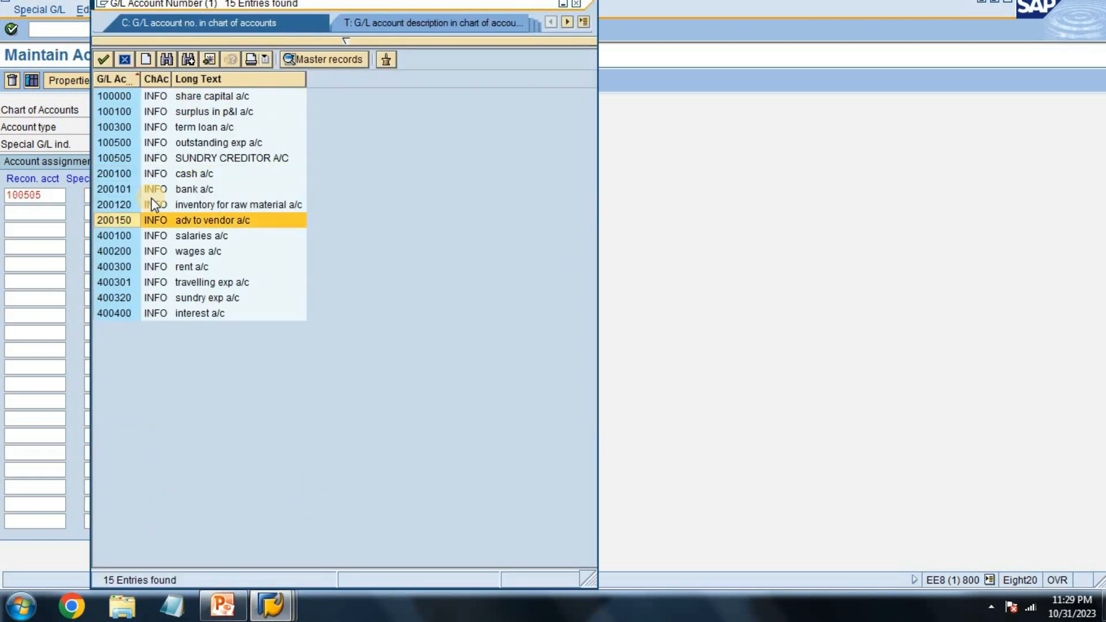
{"action": "key", "text": "Return"}
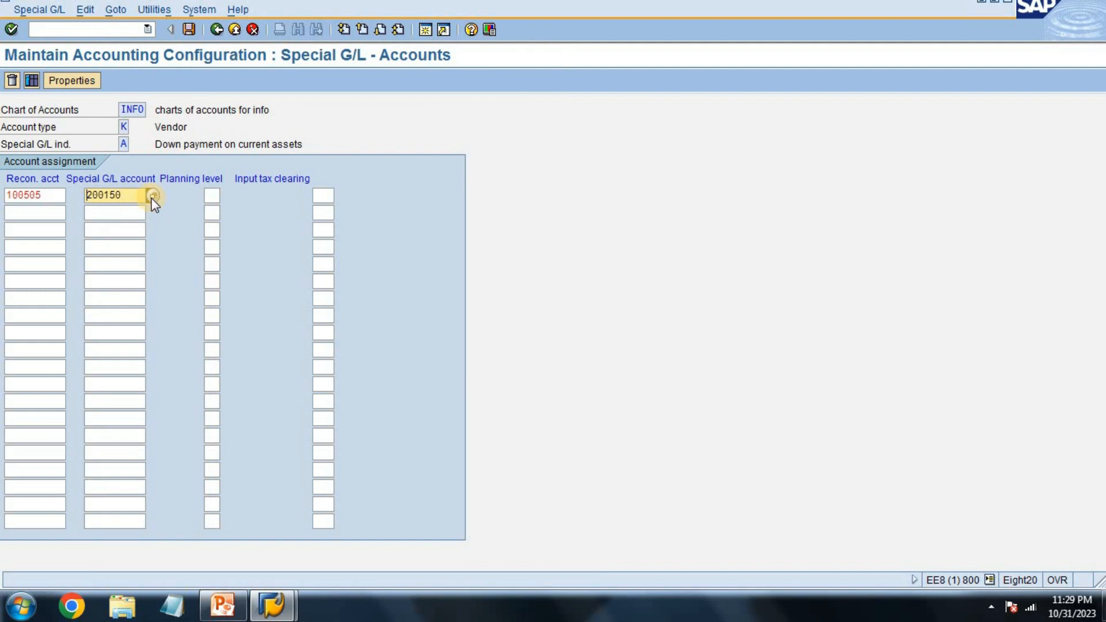
{"action": "key", "text": "ctrl+s"}
{"action": "key", "text": "Return"}
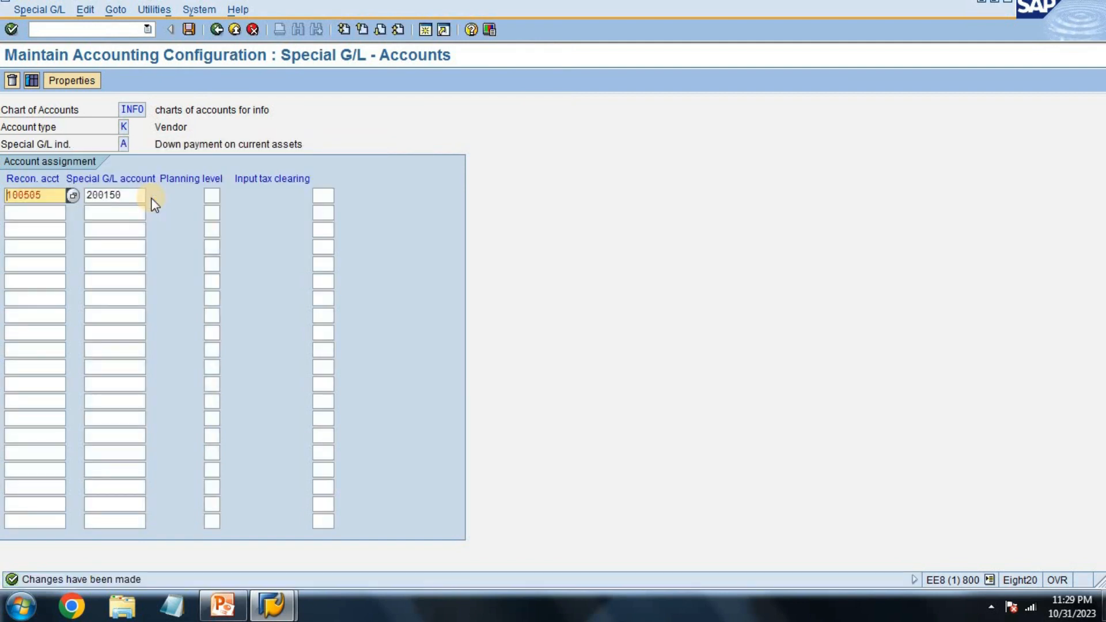
{"action": "left_click", "coordinate": [211, 30]}
{"action": "left_click", "coordinate": [211, 30]}
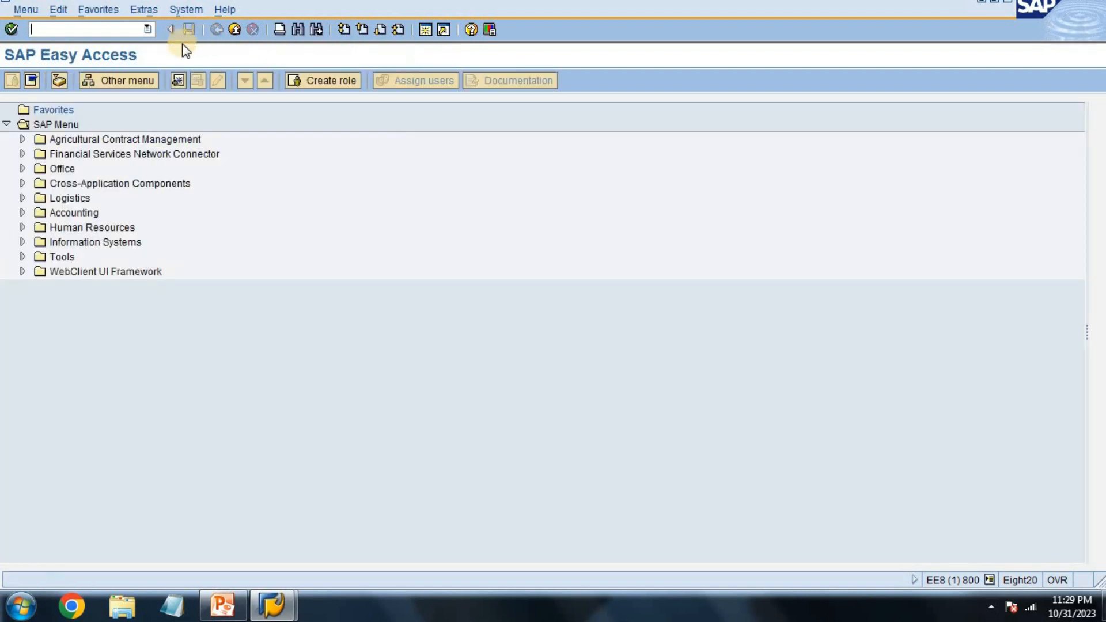
Open transaction F-48 to post a vendor down payment and set the document date to 01.11.2023.
{"action": "left_click", "coordinate": [70, 27]}
{"action": "type", "text": "f-48"}
{"action": "key", "text": "Return"}
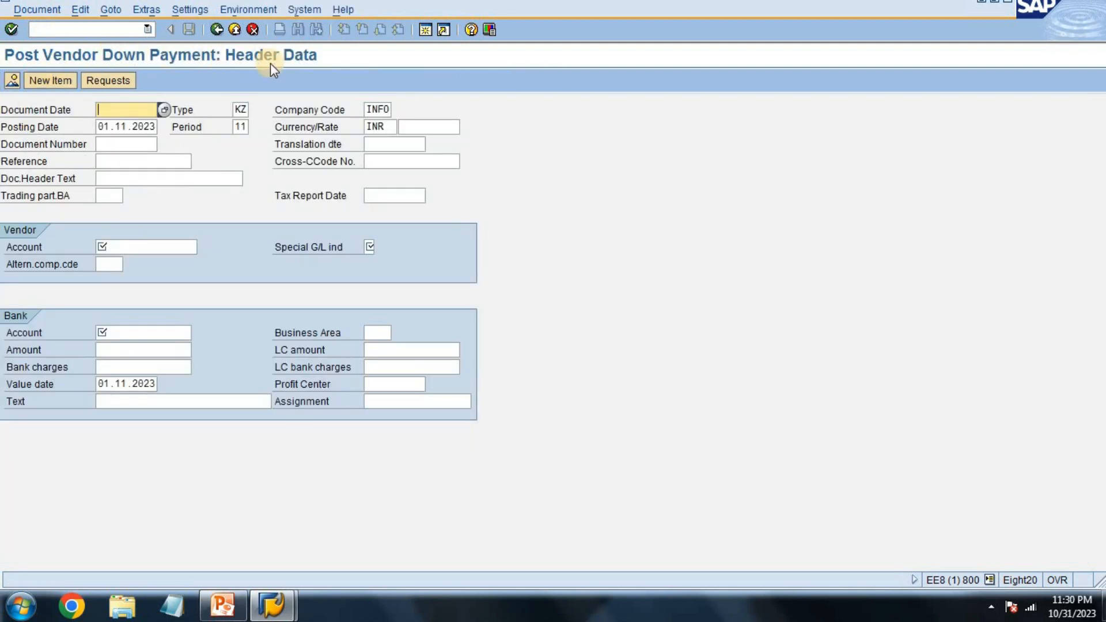
{"action": "type", "text": "01.11.2023"}
Look up and fill in the vendor account, and set its special G/L indicator to a.
{"action": "key", "text": "Tab"}
{"action": "key", "text": "Tab"}
{"action": "key", "text": "Tab"}
{"action": "key", "text": "Tab"}
{"action": "key", "text": "Tab"}
{"action": "key", "text": "Tab"}
{"action": "key", "text": "Tab"}
{"action": "key", "text": "Tab"}
{"action": "key", "text": "Tab"}
{"action": "key", "text": "Tab"}
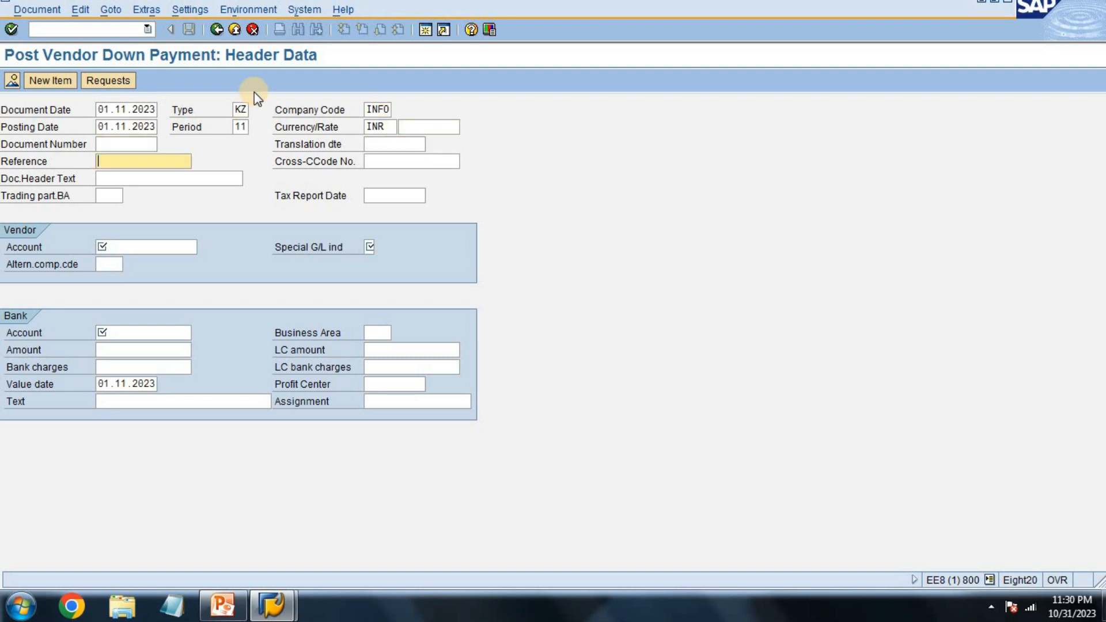
{"action": "key", "text": "Tab"}
{"action": "key", "text": "Tab"}
{"action": "key", "text": "Tab"}
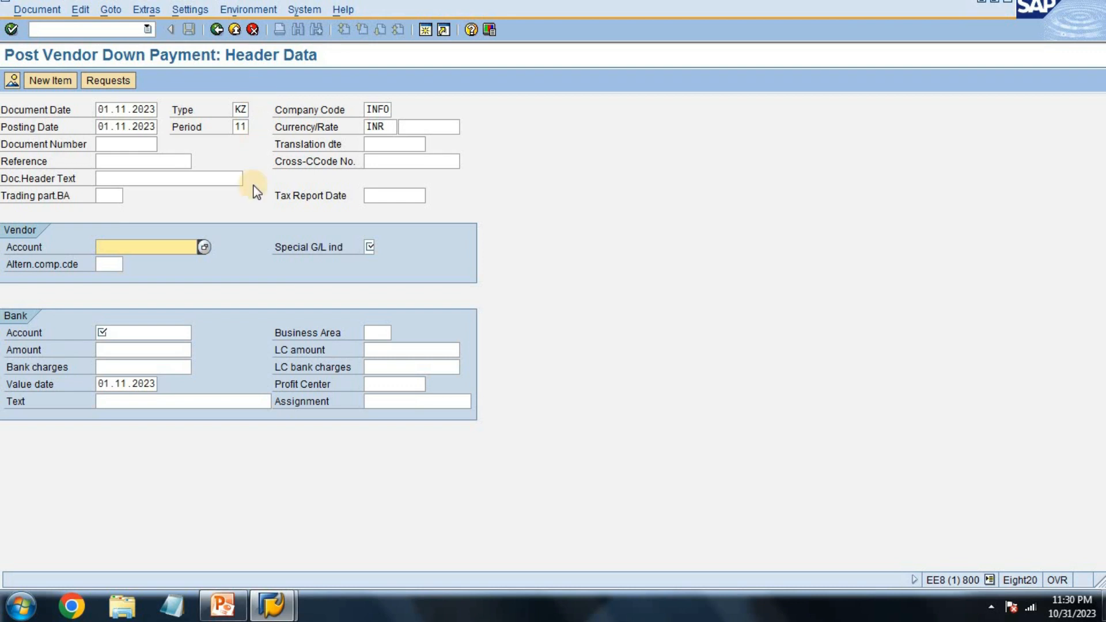
{"action": "left_click", "coordinate": [204, 247]}
{"action": "key", "text": "Return"}
{"action": "key", "text": "Return"}
{"action": "key", "text": "Tab"}
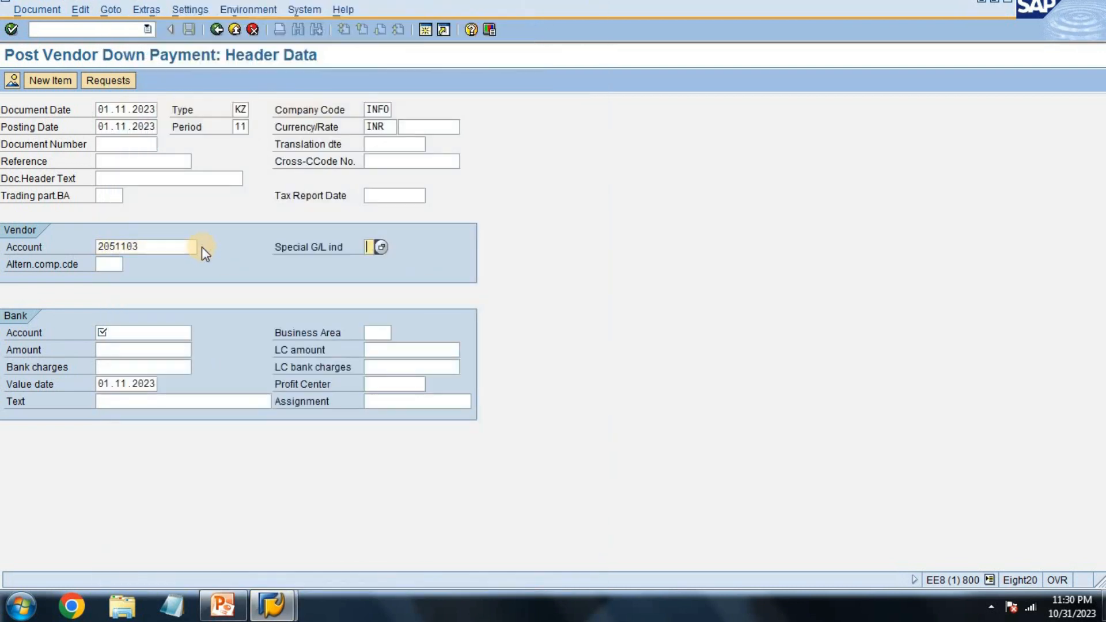
{"action": "type", "text": "a"}
Fill in the bank data with account 200100, business area inf1 and amount 10000.
{"action": "key", "text": "Tab"}
{"action": "key", "text": "Tab"}
{"action": "key", "text": "Tab"}
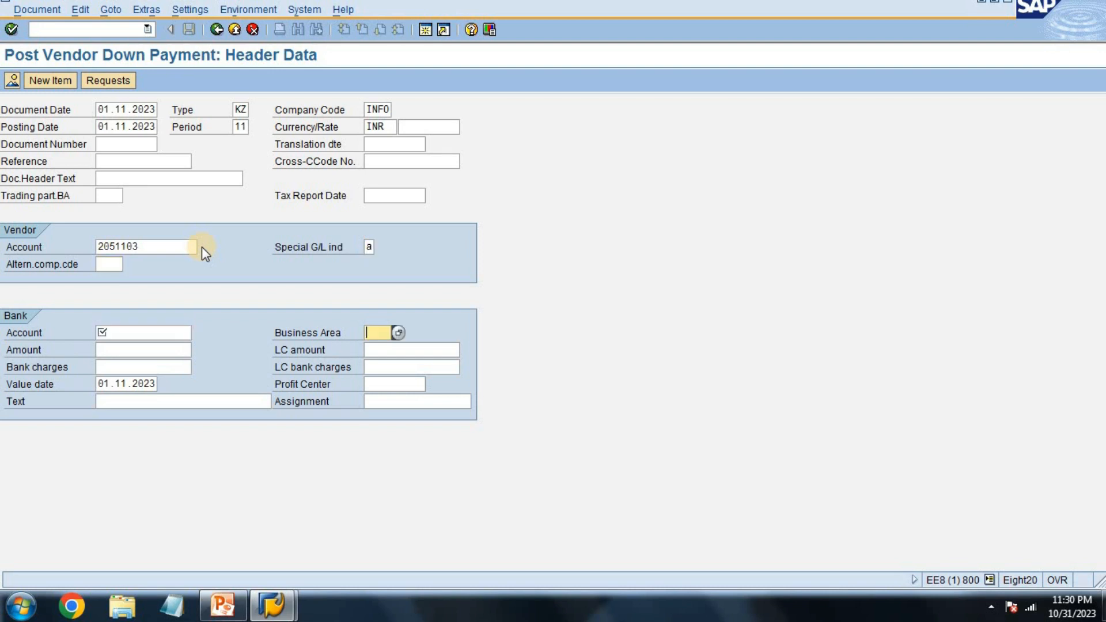
{"action": "key", "text": "shift+Tab"}
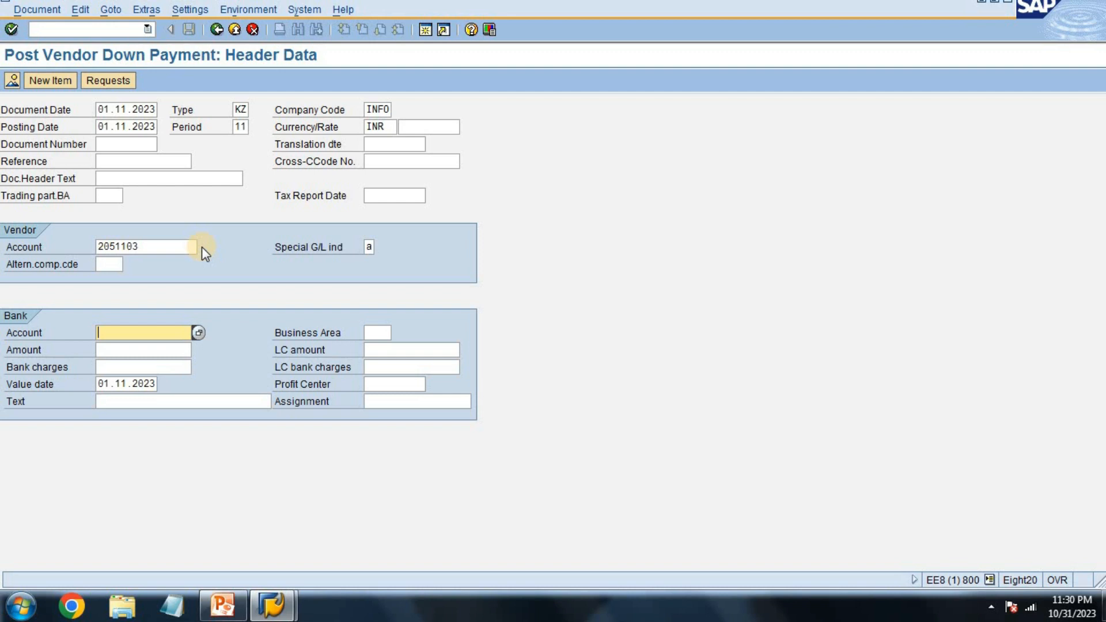
{"action": "type", "text": "200"}
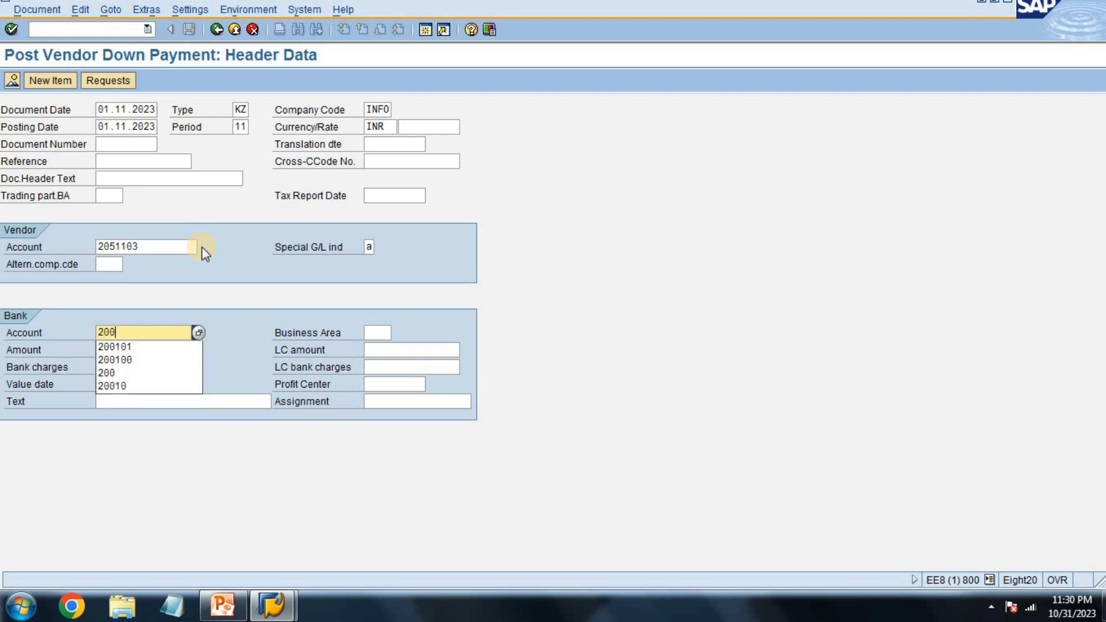
{"action": "type", "text": "100"}
{"action": "key", "text": "Tab"}
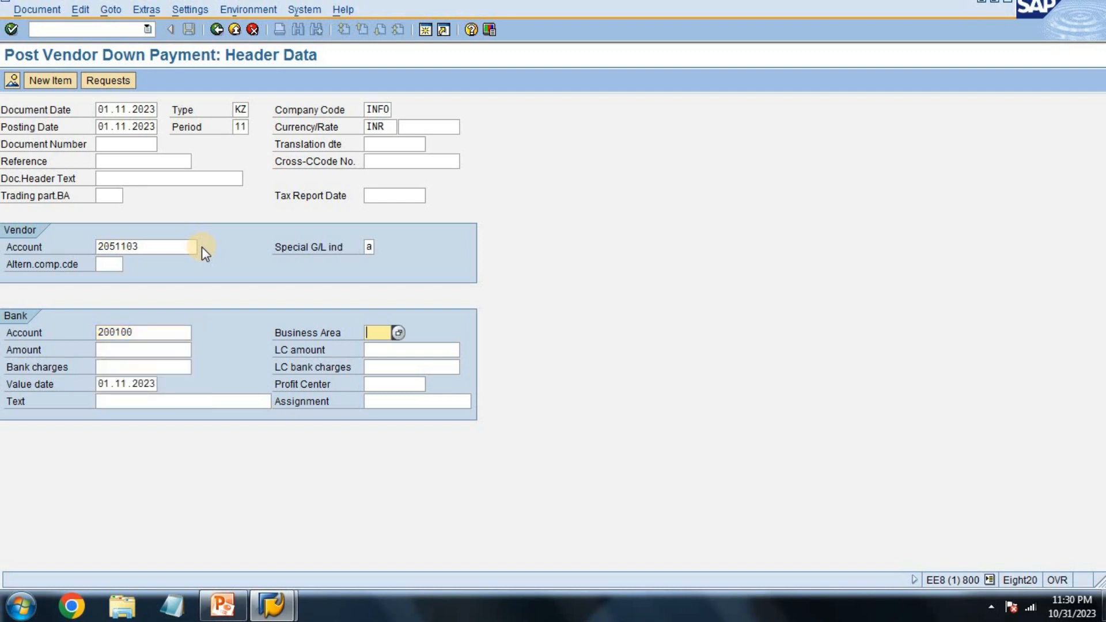
{"action": "type", "text": "inf1"}
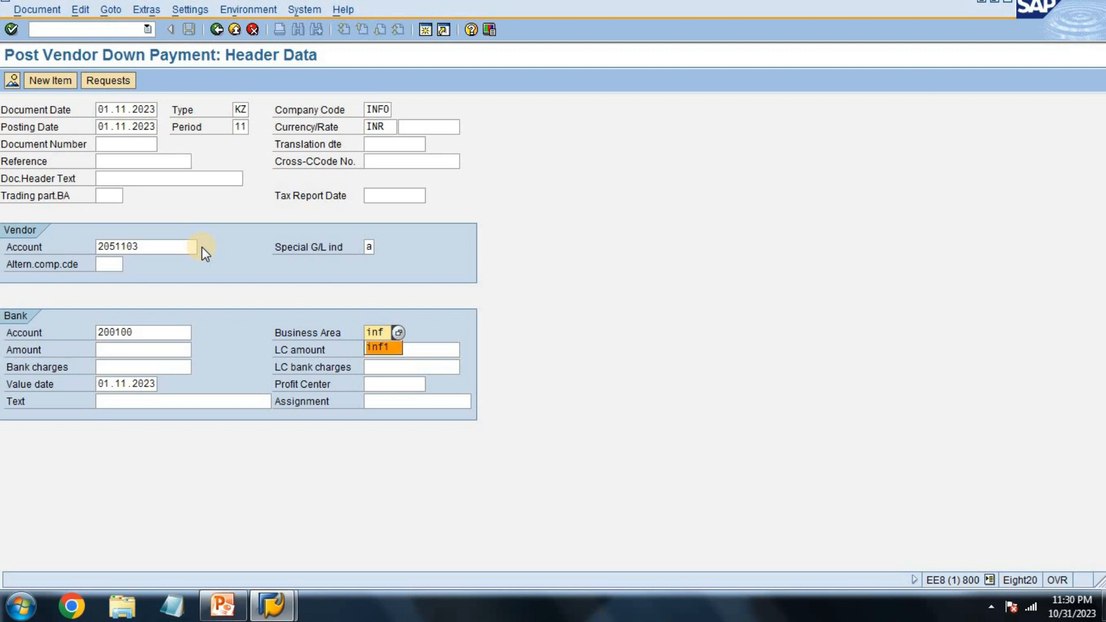
{"action": "key", "text": "Tab"}
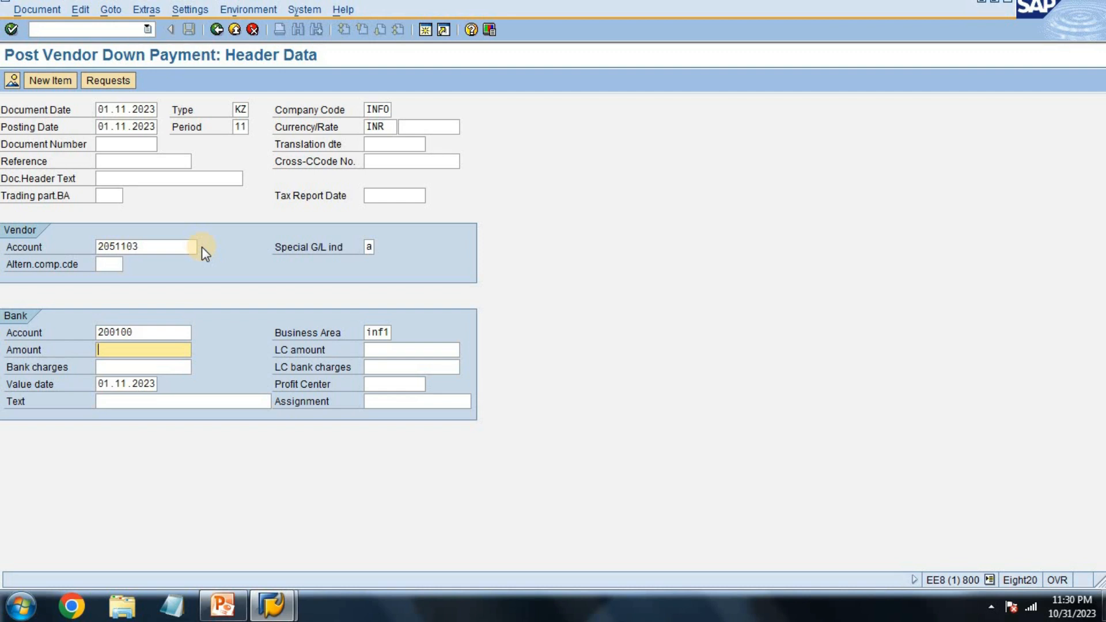
{"action": "type", "text": "1"}
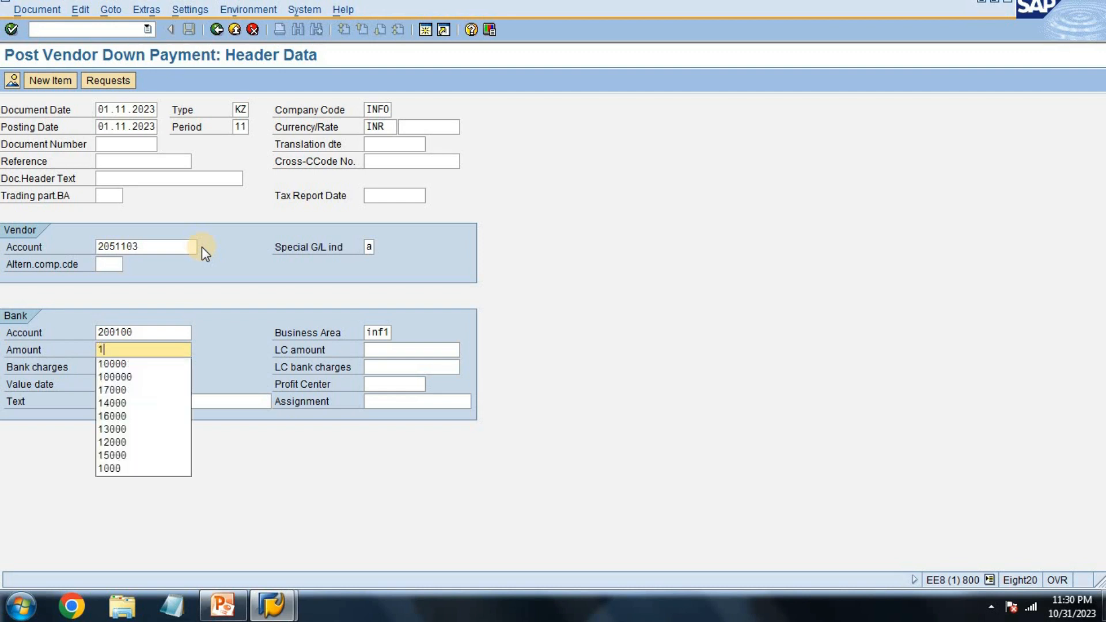
{"action": "type", "text": "0000"}
{"action": "key", "text": "Return"}
Set the bank item's text to "being adv paid to vendor" and continue to the vendor item.
{"action": "key", "text": "Tab"}
{"action": "key", "text": "Tab"}
{"action": "key", "text": "Tab"}
{"action": "key", "text": "Tab"}
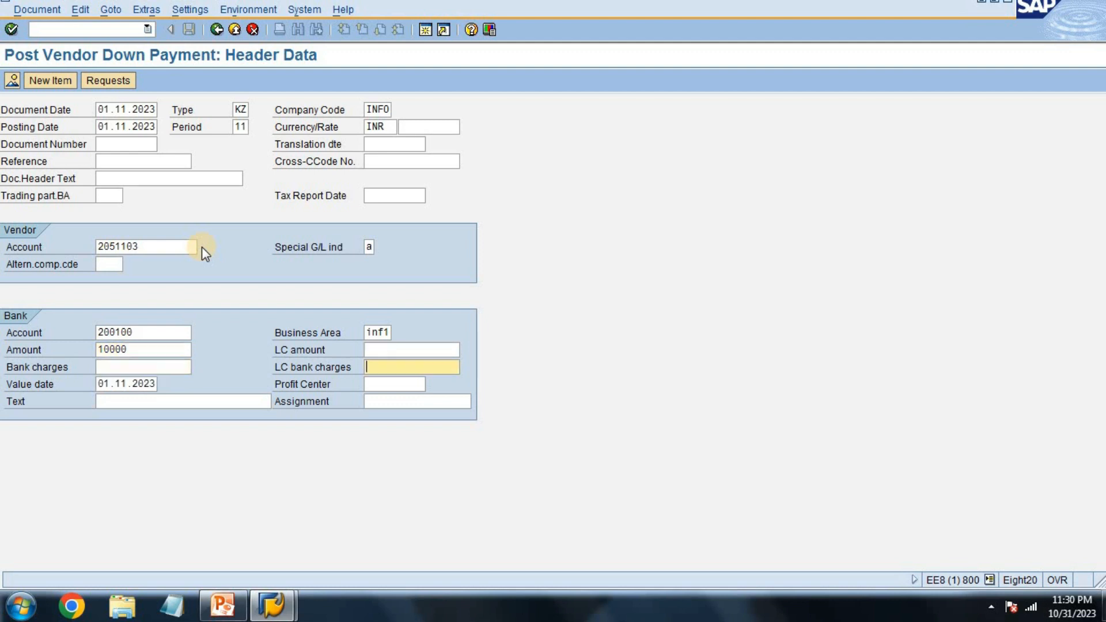
{"action": "key", "text": "Tab"}
{"action": "type", "text": "bein"}
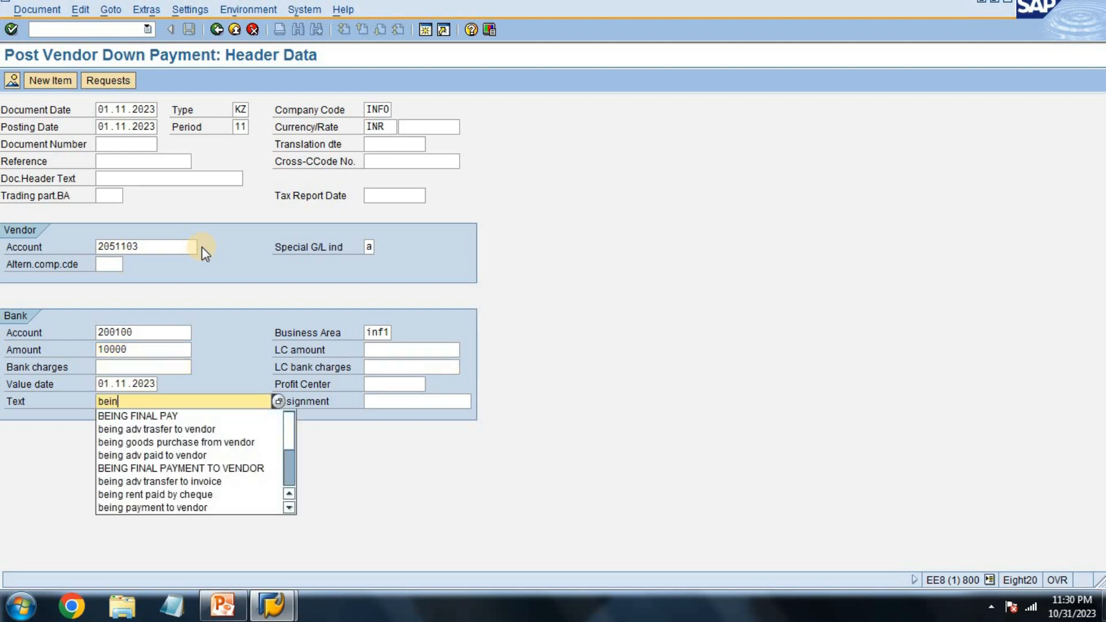
{"action": "type", "text": "g ad"}
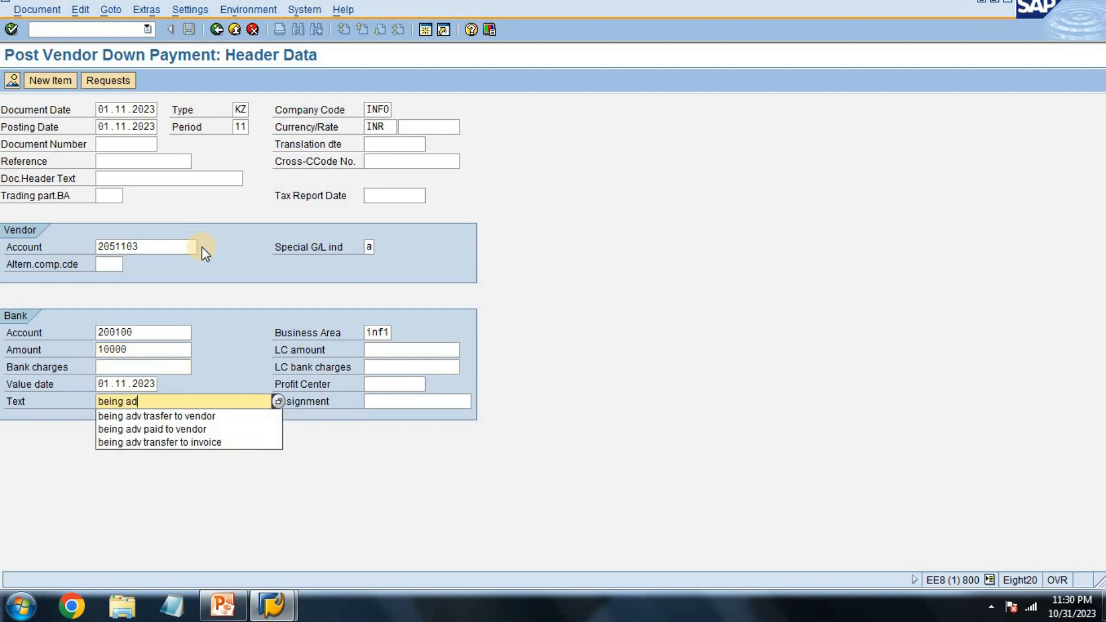
{"action": "key", "text": "Down"}
{"action": "key", "text": "Down"}
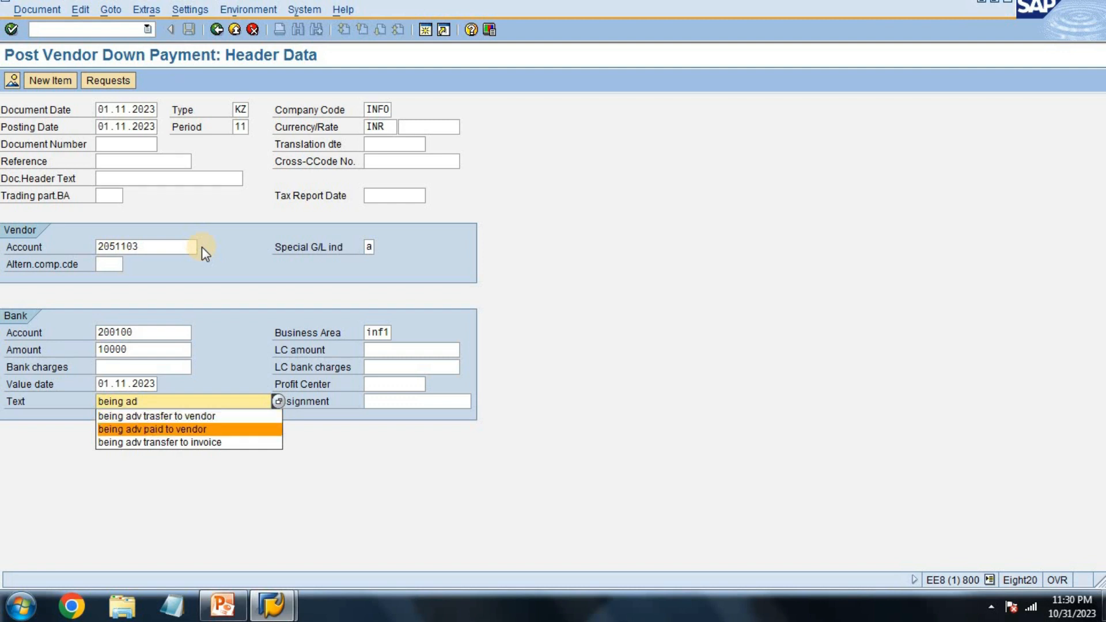
{"action": "key", "text": "Return"}
{"action": "key", "text": "Return"}
Fill in the vendor item with amount *, business area inf1 and text +.
{"action": "type", "text": "*"}
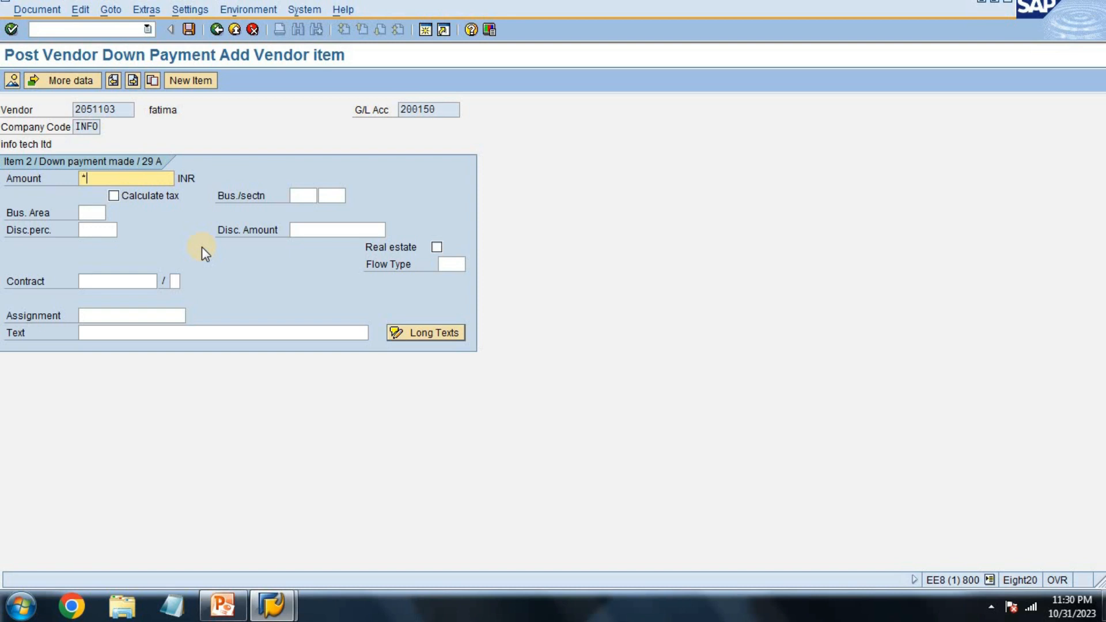
{"action": "key", "text": "Tab"}
{"action": "key", "text": "Tab"}
{"action": "key", "text": "Tab"}
{"action": "type", "text": "i"}
{"action": "key", "text": "Down"}
{"action": "key", "text": "Return"}
{"action": "key", "text": "Tab"}
{"action": "key", "text": "Tab"}
{"action": "key", "text": "Tab"}
{"action": "key", "text": "Tab"}
{"action": "key", "text": "Tab"}
{"action": "type", "text": "+"}
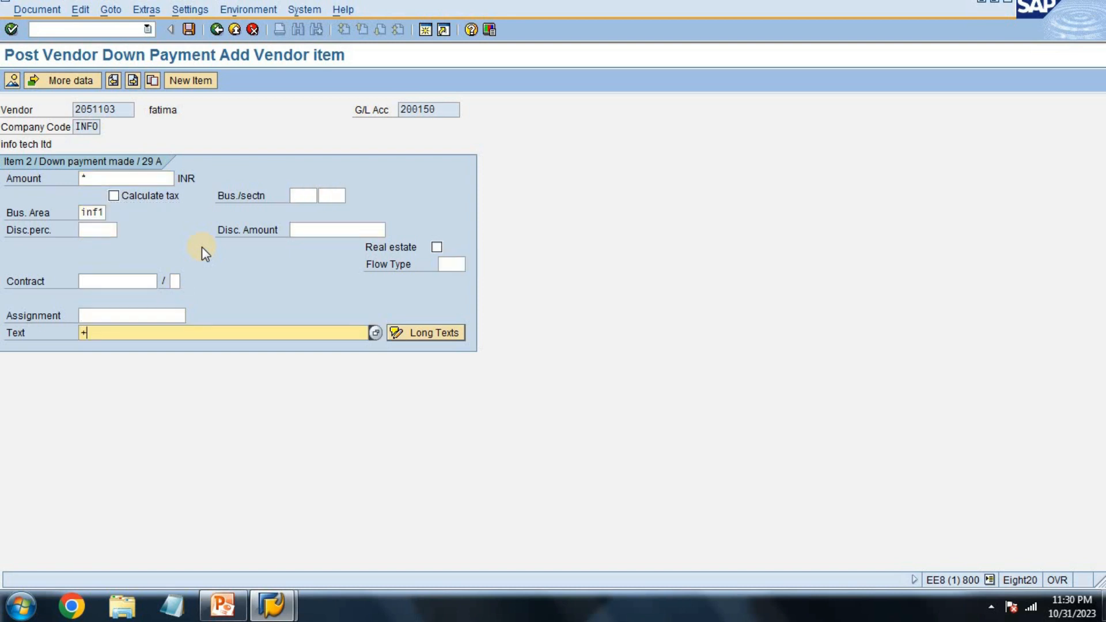
Bring up the document overview, post the vendor down payment and exit the transaction.
{"action": "key", "text": "shift+F2"}
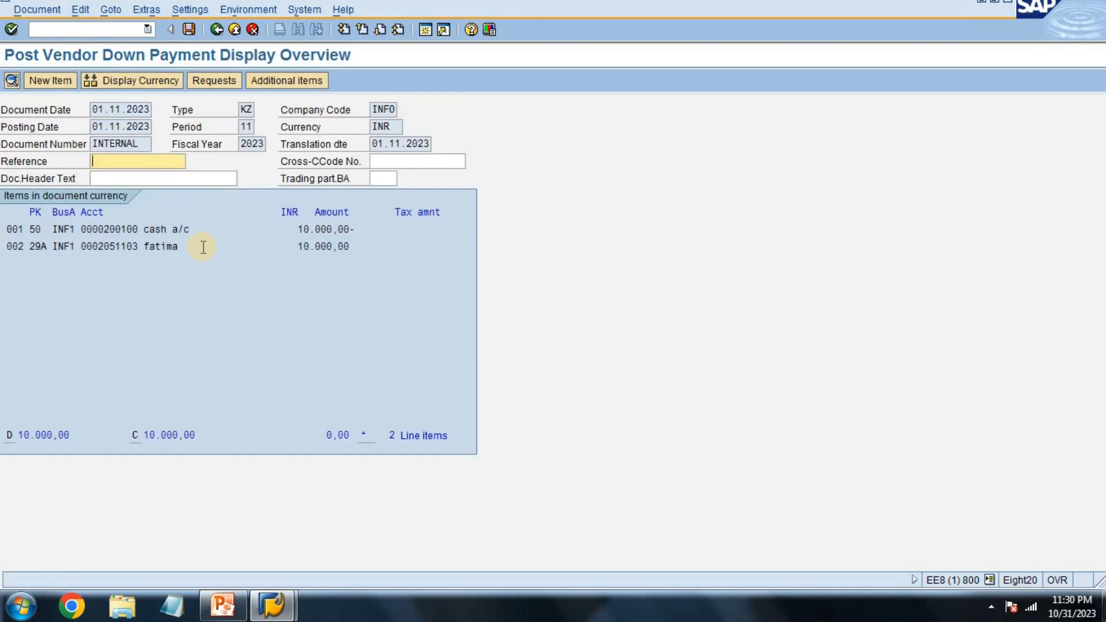
{"action": "key", "text": "ctrl+s"}
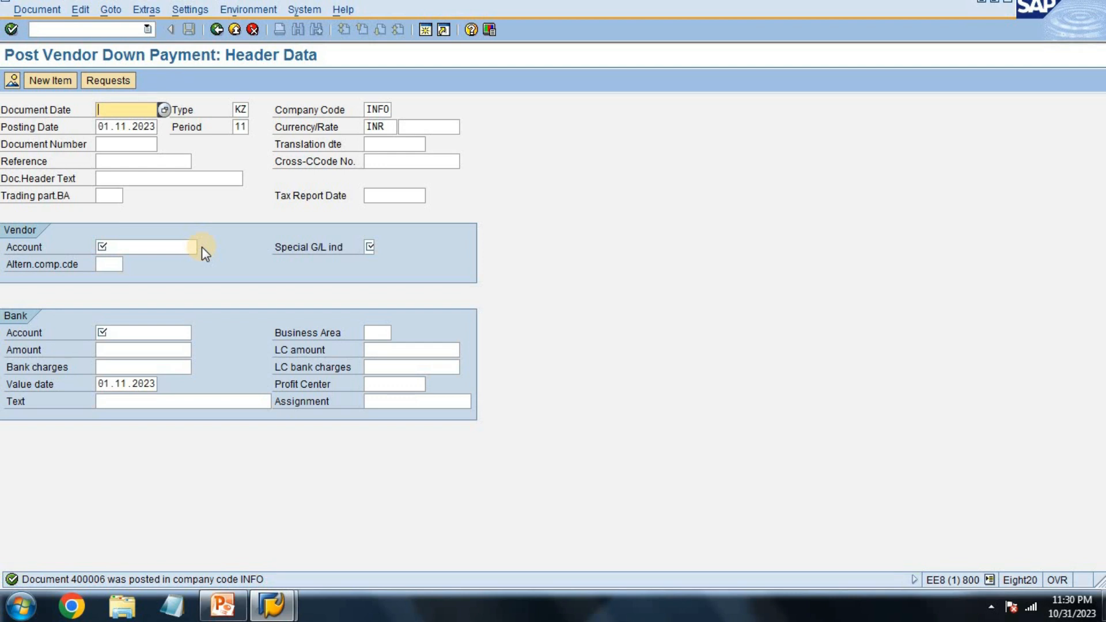
{"action": "left_click", "coordinate": [236, 32]}
{"action": "left_click", "coordinate": [209, 302]}
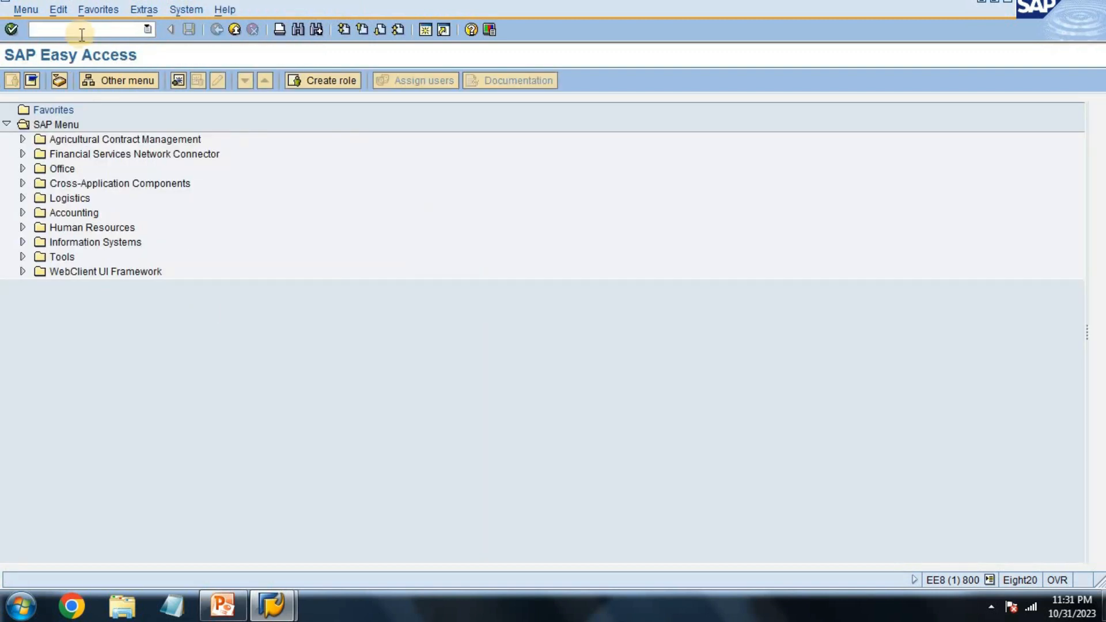
Open transaction FBL1N, look up the vendor account and display its normal open items in company code INFO.
{"action": "type", "text": "fbl1n"}
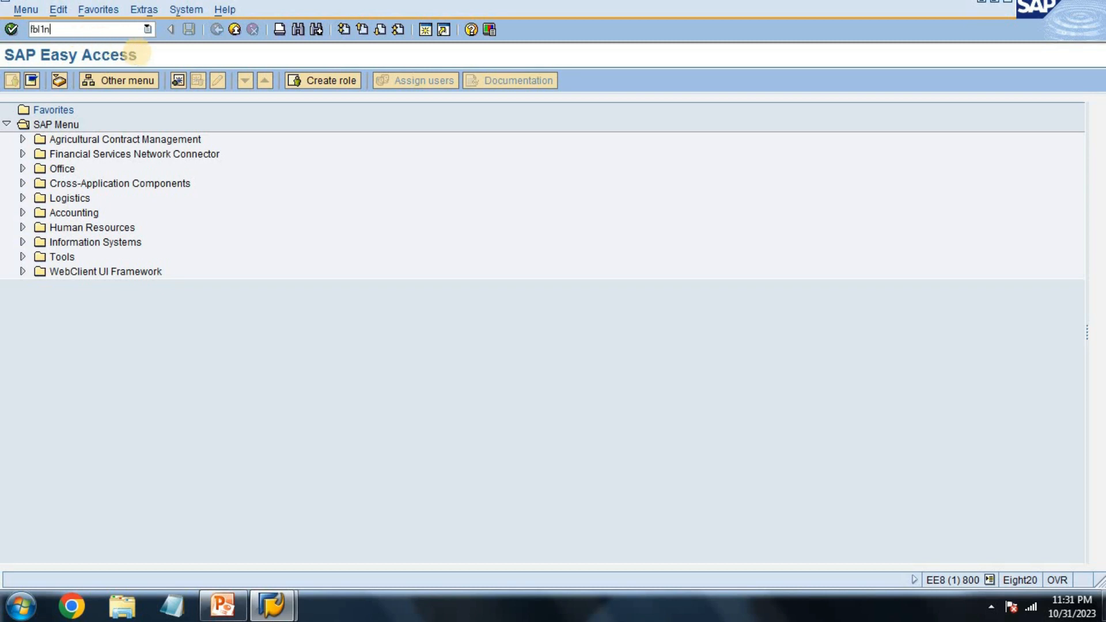
{"action": "key", "text": "Return"}
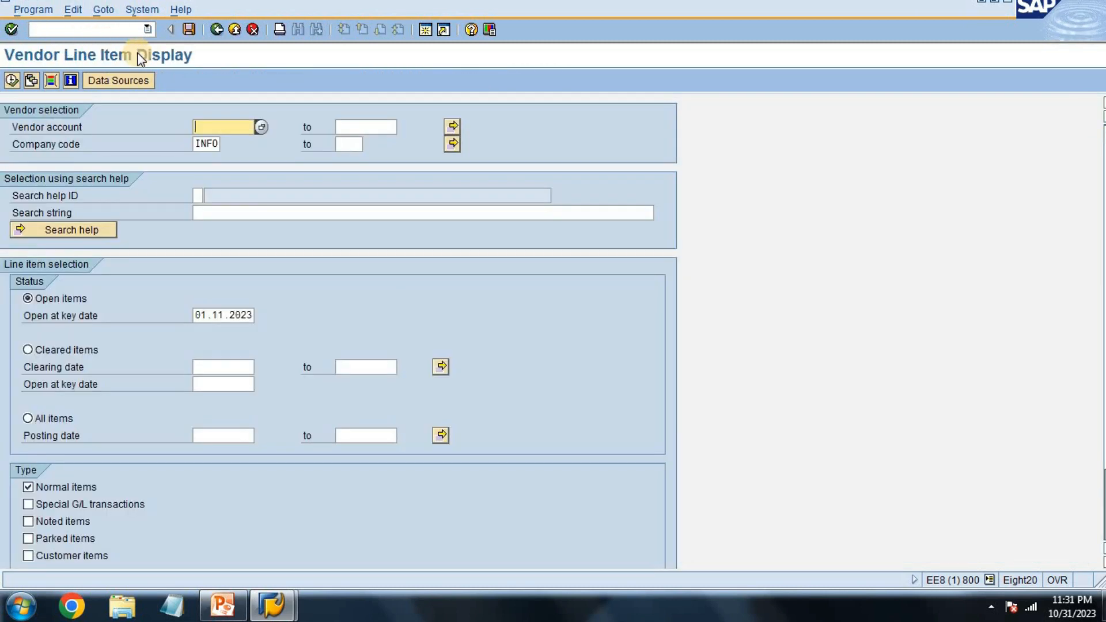
{"action": "left_click", "coordinate": [260, 128]}
{"action": "key", "text": "Return"}
{"action": "key", "text": "Return"}
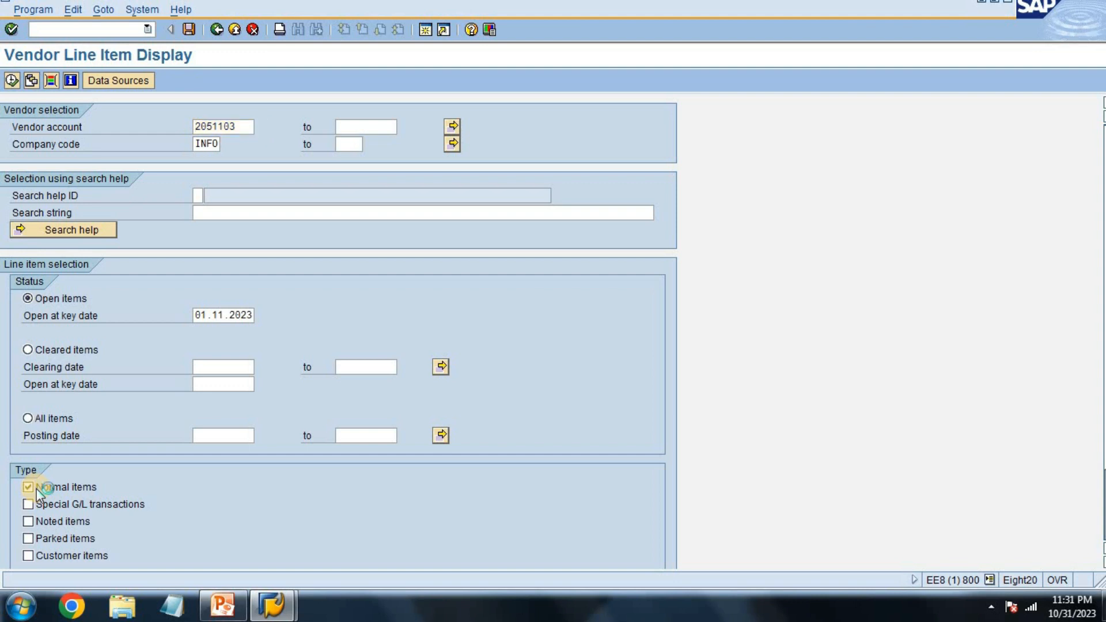
{"action": "key", "text": "F8"}
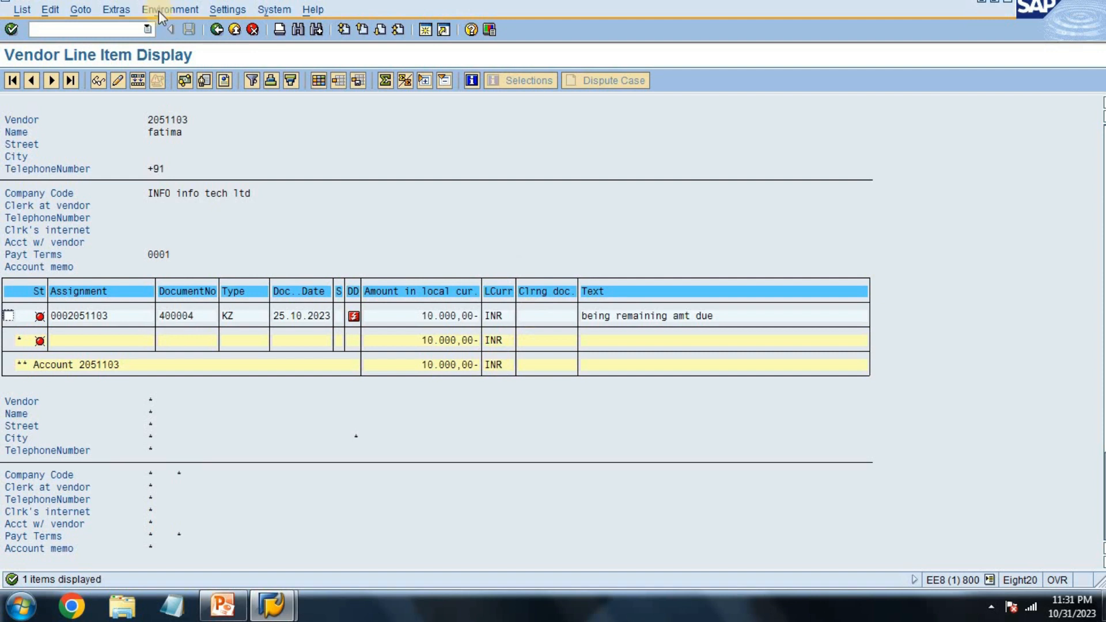
Display the same vendor's open special G/L transactions instead of normal items, and return to the start screen.
{"action": "left_click", "coordinate": [223, 33]}
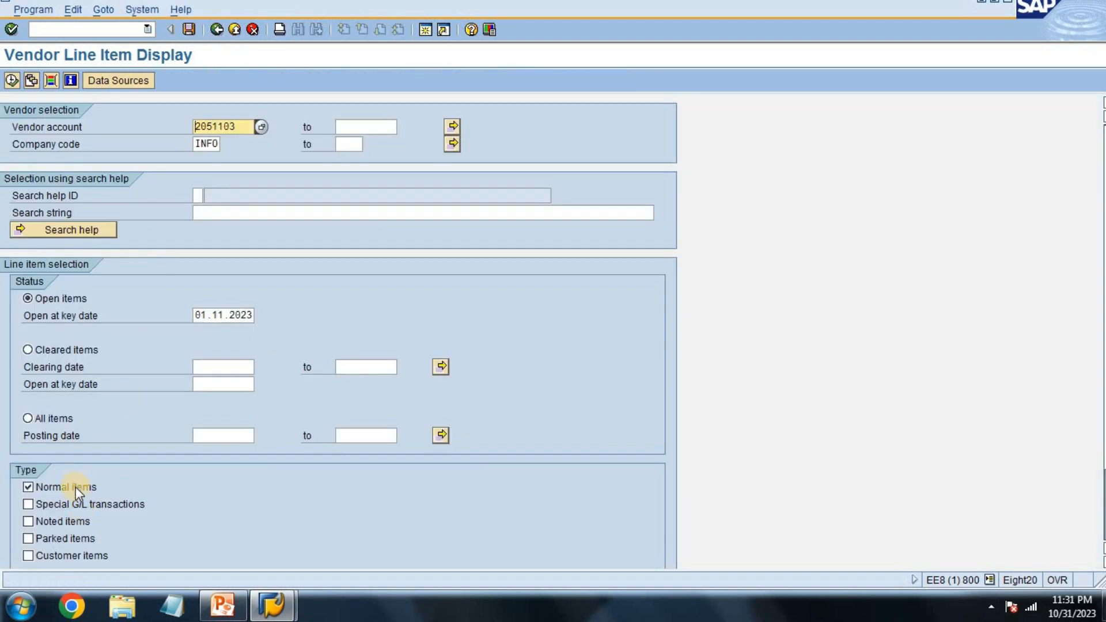
{"action": "left_click", "coordinate": [75, 487]}
{"action": "left_click", "coordinate": [65, 508]}
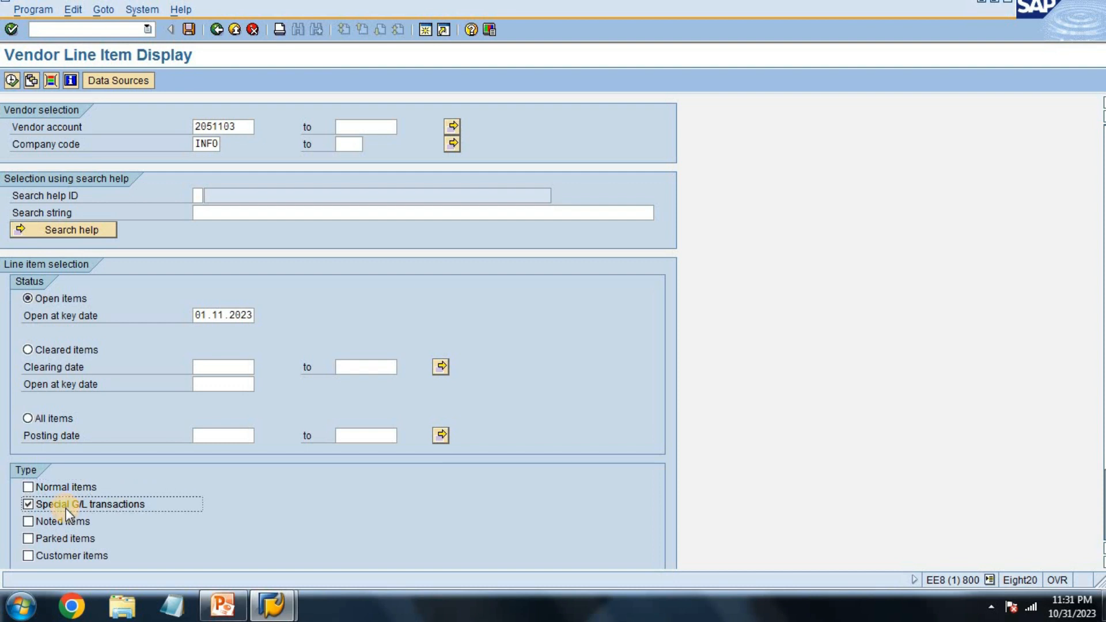
{"action": "key", "text": "F8"}
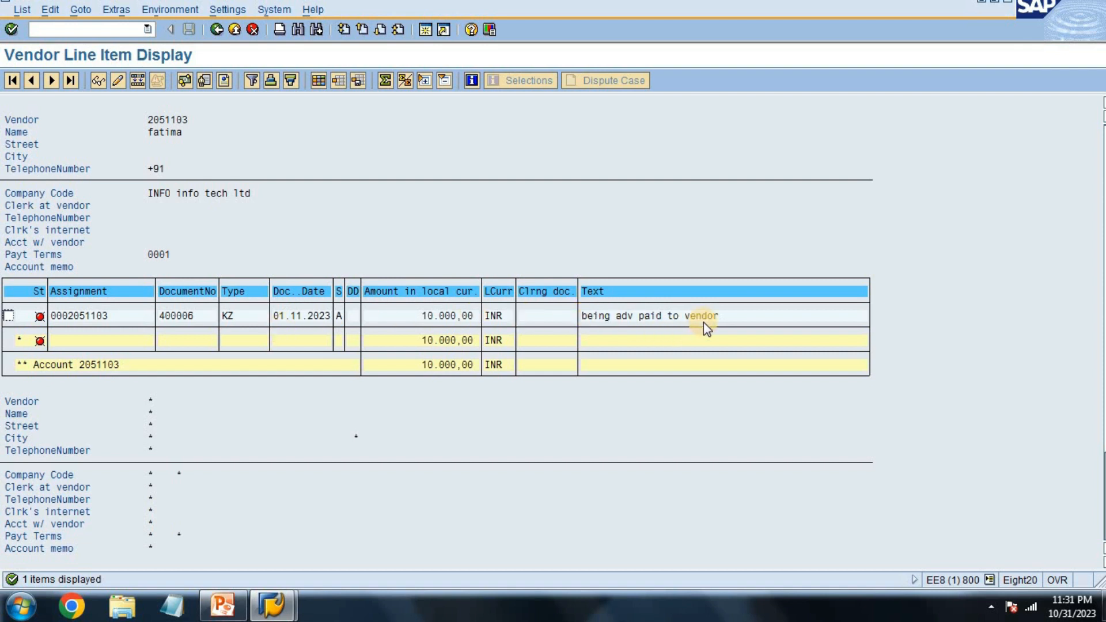
{"action": "left_click", "coordinate": [217, 33]}
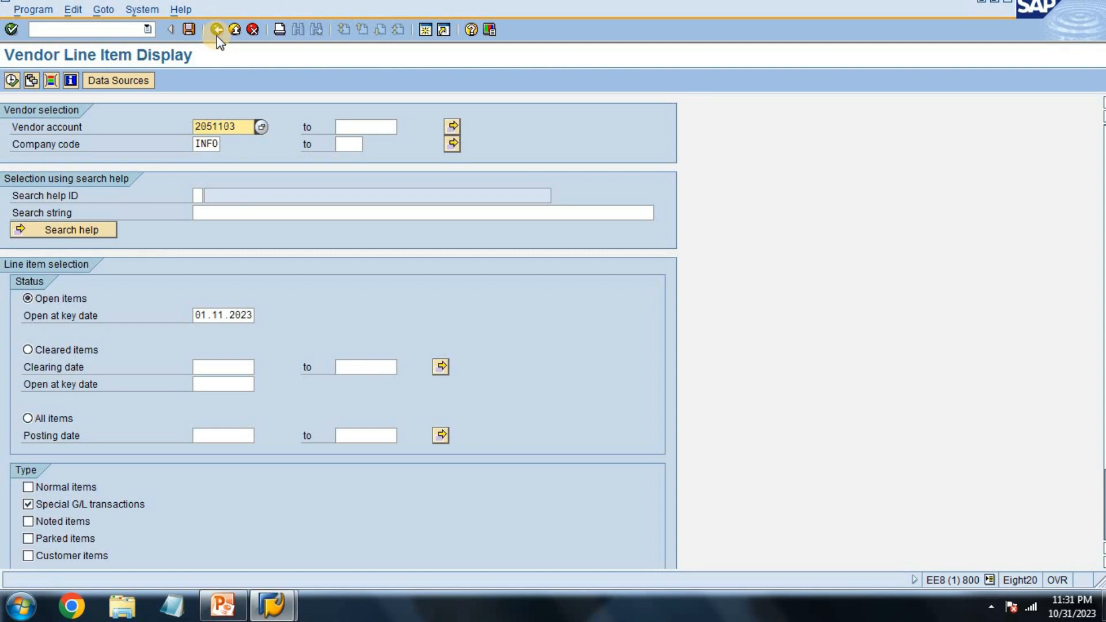
{"action": "left_click", "coordinate": [216, 30]}
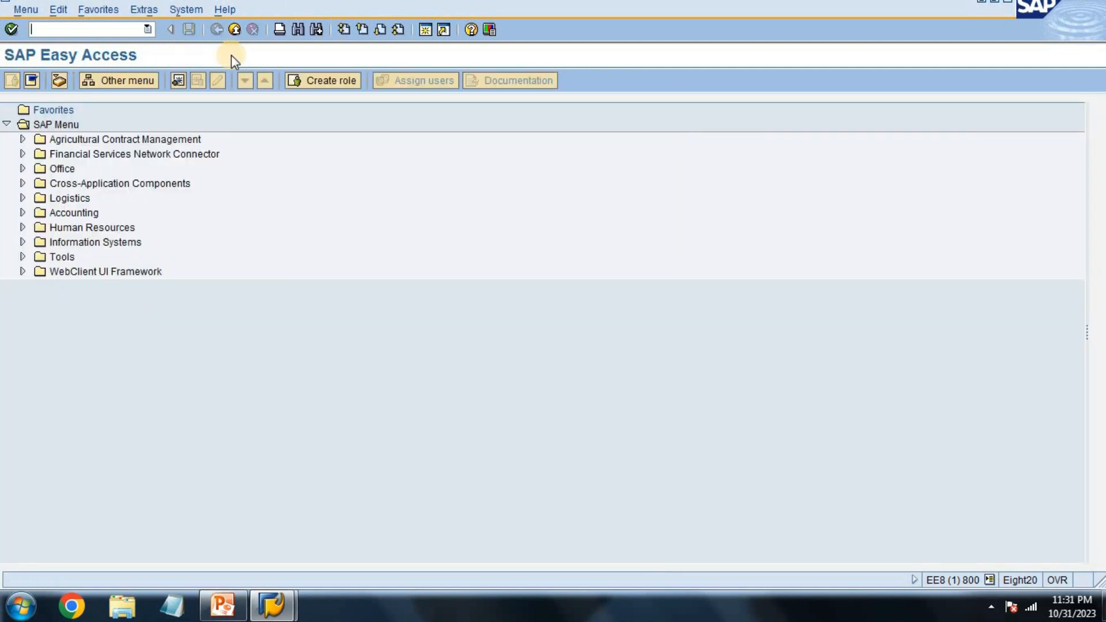
Open transaction F-43 to enter a vendor invoice and set the document date to 01.11.2023.
{"action": "type", "text": "f-43"}
{"action": "key", "text": "Return"}
{"action": "type", "text": "01"}
{"action": "key", "text": "Down"}
{"action": "key", "text": "Tab"}
{"action": "key", "text": "Tab"}
{"action": "key", "text": "Tab"}
{"action": "key", "text": "Tab"}
{"action": "key", "text": "Tab"}
{"action": "key", "text": "Tab"}
{"action": "key", "text": "Tab"}
{"action": "key", "text": "Tab"}
{"action": "key", "text": "Tab"}
{"action": "key", "text": "Tab"}
{"action": "key", "text": "Tab"}
{"action": "key", "text": "Tab"}
{"action": "key", "text": "Tab"}
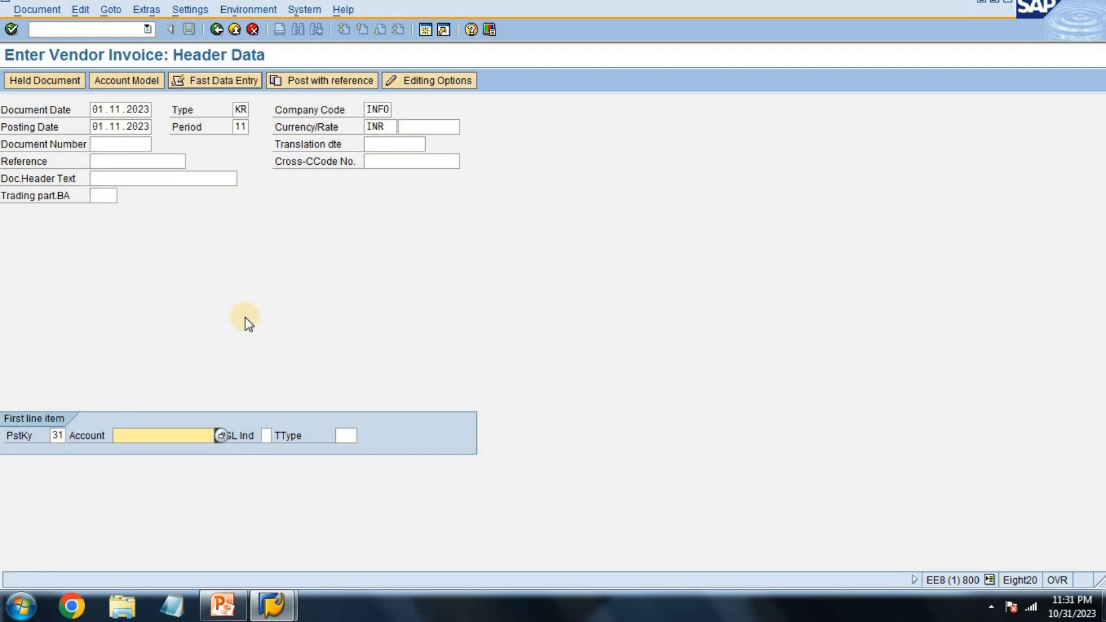
Look up and fill in the vendor account for the first line item, and continue to the vendor item.
{"action": "left_click", "coordinate": [220, 437]}
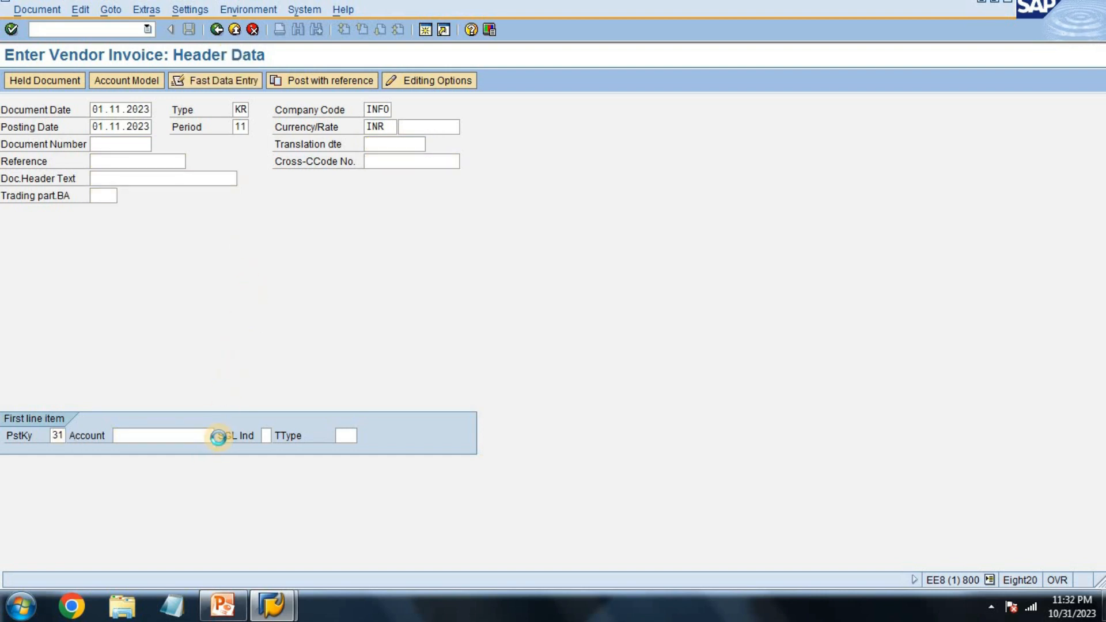
{"action": "key", "text": "Return"}
{"action": "key", "text": "Return"}
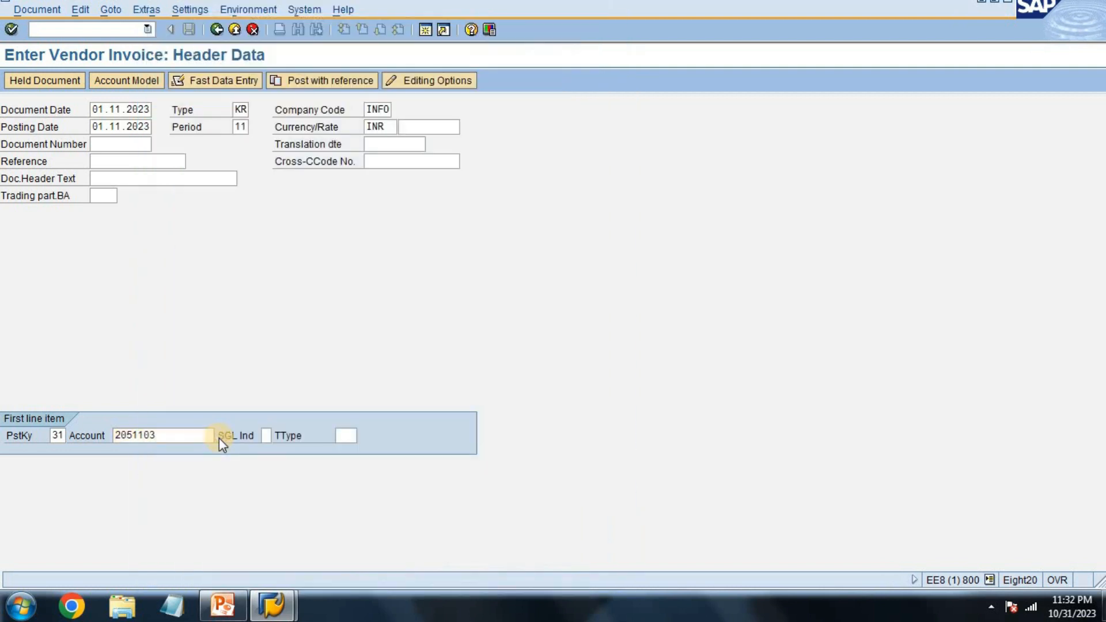
{"action": "key", "text": "Return"}
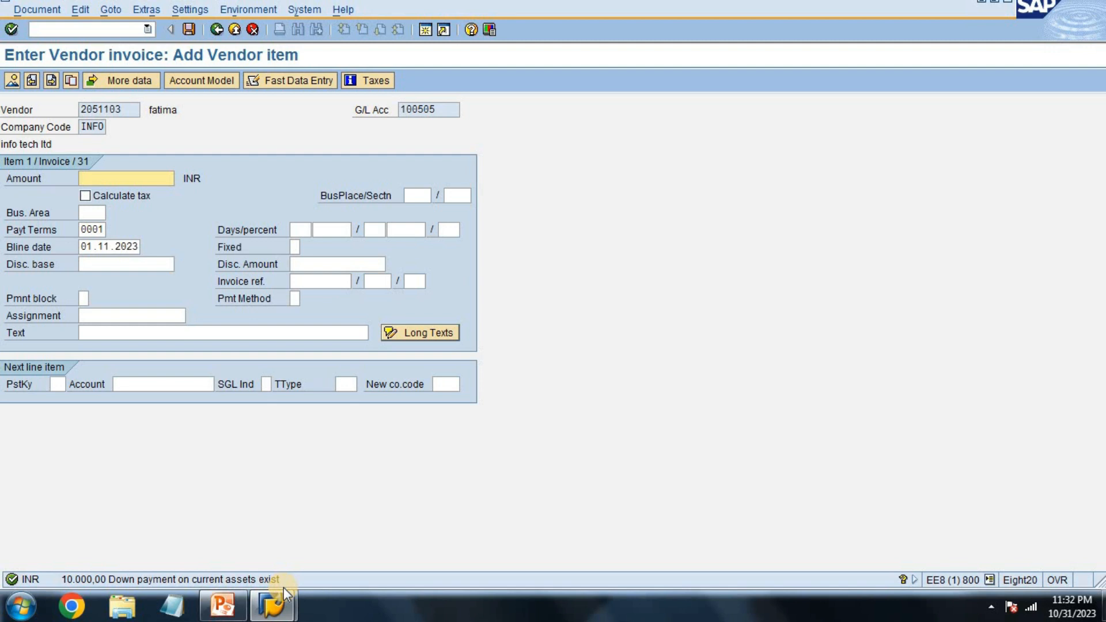
Set the vendor invoice item's amount to 10000 and its business area to inf1.
{"action": "type", "text": "10000"}
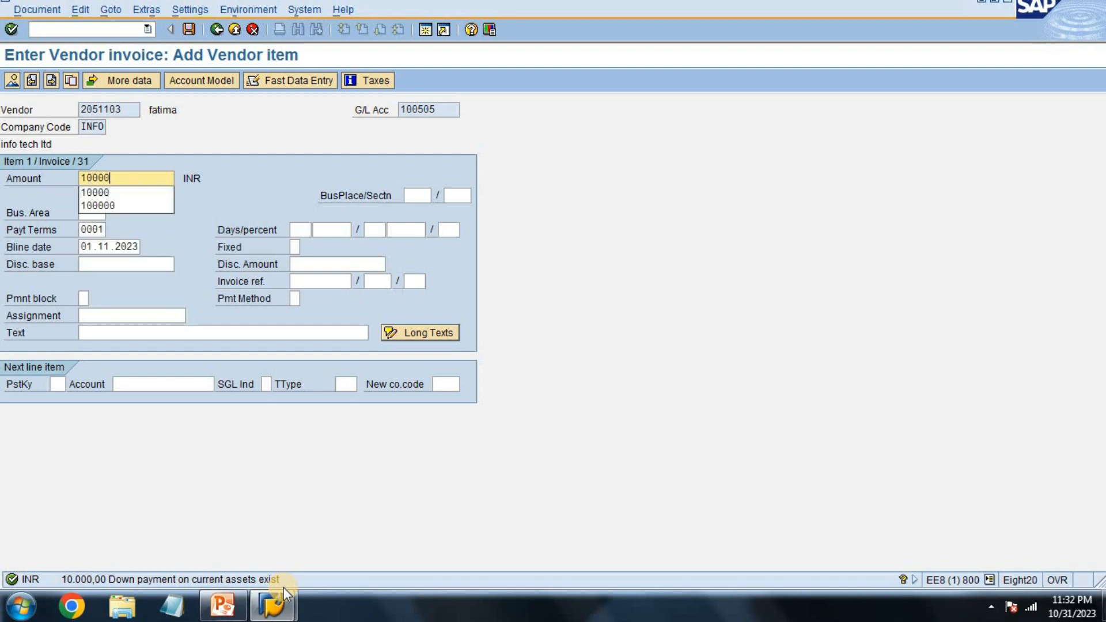
{"action": "key", "text": "Tab"}
{"action": "key", "text": "Tab"}
{"action": "key", "text": "Tab"}
{"action": "key", "text": "Tab"}
{"action": "type", "text": "i"}
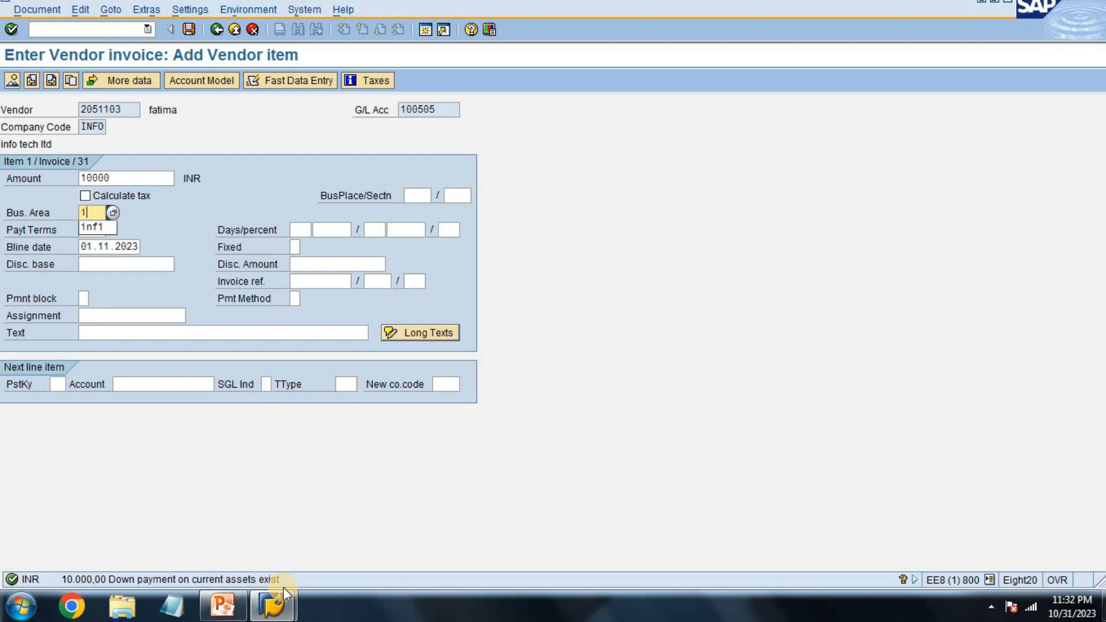
{"action": "type", "text": "nf1"}
Fill in the vendor item's text with the earlier entry "being adv trasfer to vendor".
{"action": "key", "text": "Tab"}
{"action": "key", "text": "Tab"}
{"action": "key", "text": "Tab"}
{"action": "key", "text": "Tab"}
{"action": "key", "text": "Tab"}
{"action": "key", "text": "Tab"}
{"action": "key", "text": "Tab"}
{"action": "key", "text": "Tab"}
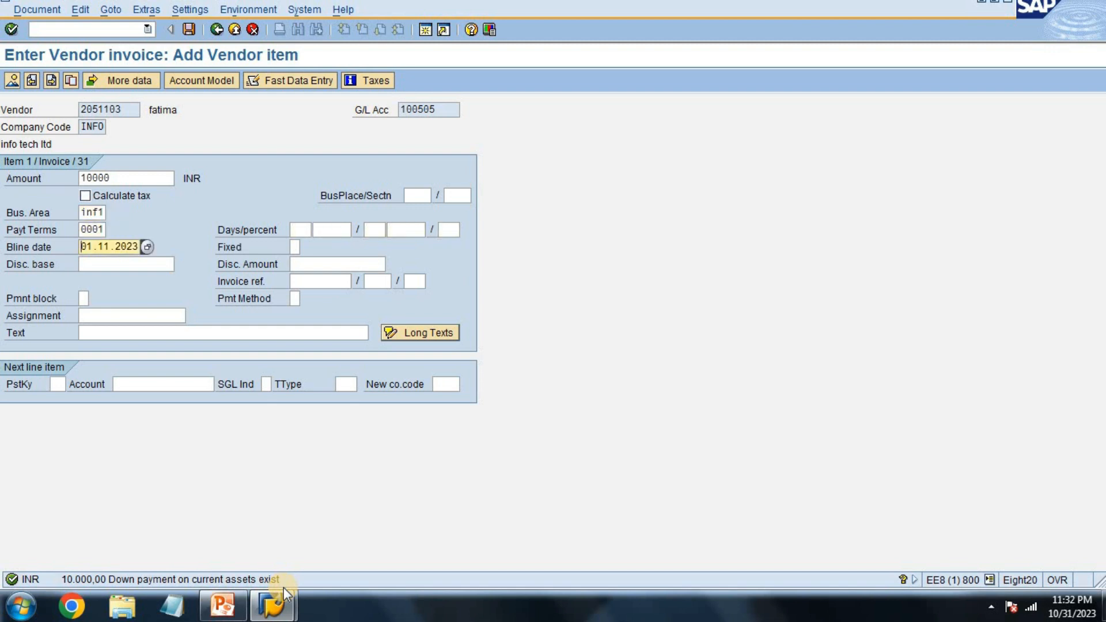
{"action": "key", "text": "Tab"}
{"action": "key", "text": "Tab"}
{"action": "key", "text": "Tab"}
{"action": "key", "text": "Tab"}
{"action": "key", "text": "Tab"}
{"action": "key", "text": "Tab"}
{"action": "key", "text": "Tab"}
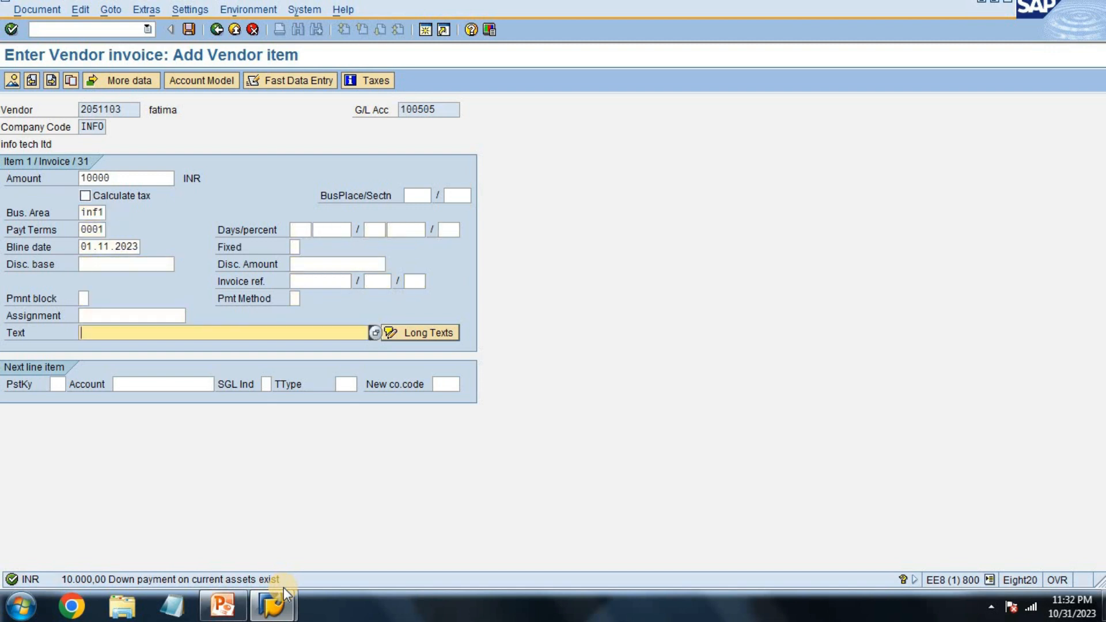
{"action": "type", "text": "be"}
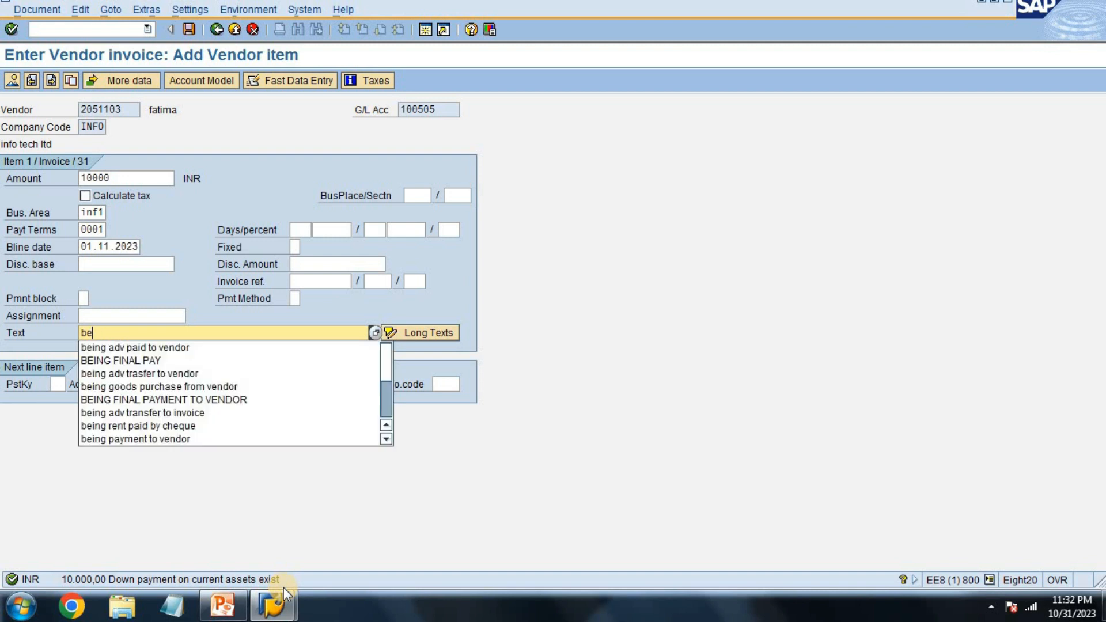
{"action": "key", "text": "Down"}
{"action": "key", "text": "Down"}
{"action": "key", "text": "Down"}
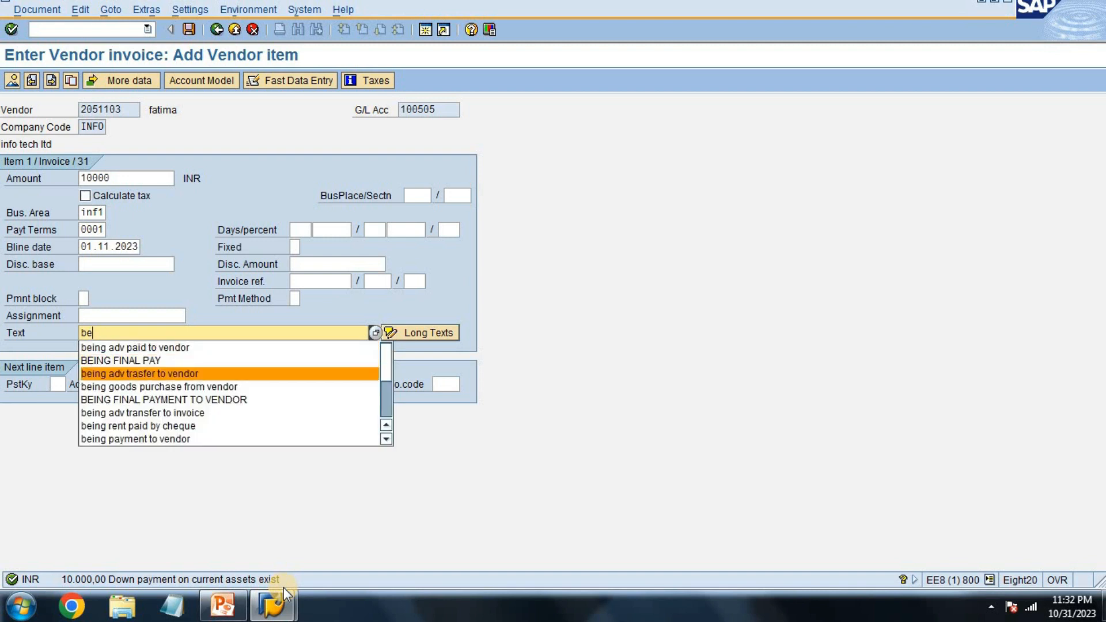
{"action": "key", "text": "Return"}
{"action": "key", "text": "shift+Tab"}
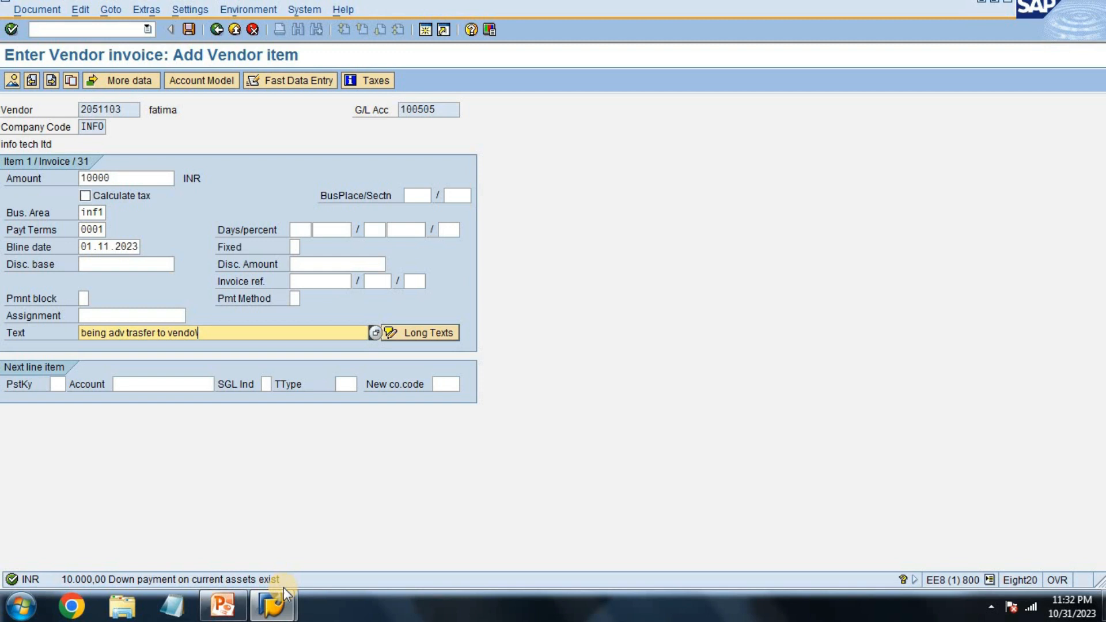
Replace the vendor item's text with "being goods purchase from vendor".
{"action": "key", "text": "BackSpace"}
{"action": "key", "text": "BackSpace"}
{"action": "key", "text": "BackSpace"}
{"action": "key", "text": "BackSpace"}
{"action": "key", "text": "BackSpace"}
{"action": "key", "text": "BackSpace"}
{"action": "key", "text": "BackSpace"}
{"action": "key", "text": "BackSpace"}
{"action": "key", "text": "BackSpace"}
{"action": "key", "text": "BackSpace"}
{"action": "key", "text": "BackSpace"}
{"action": "key", "text": "BackSpace"}
{"action": "key", "text": "BackSpace"}
{"action": "key", "text": "BackSpace"}
{"action": "key", "text": "BackSpace"}
{"action": "key", "text": "BackSpace"}
{"action": "key", "text": "BackSpace"}
{"action": "key", "text": "BackSpace"}
{"action": "key", "text": "BackSpace"}
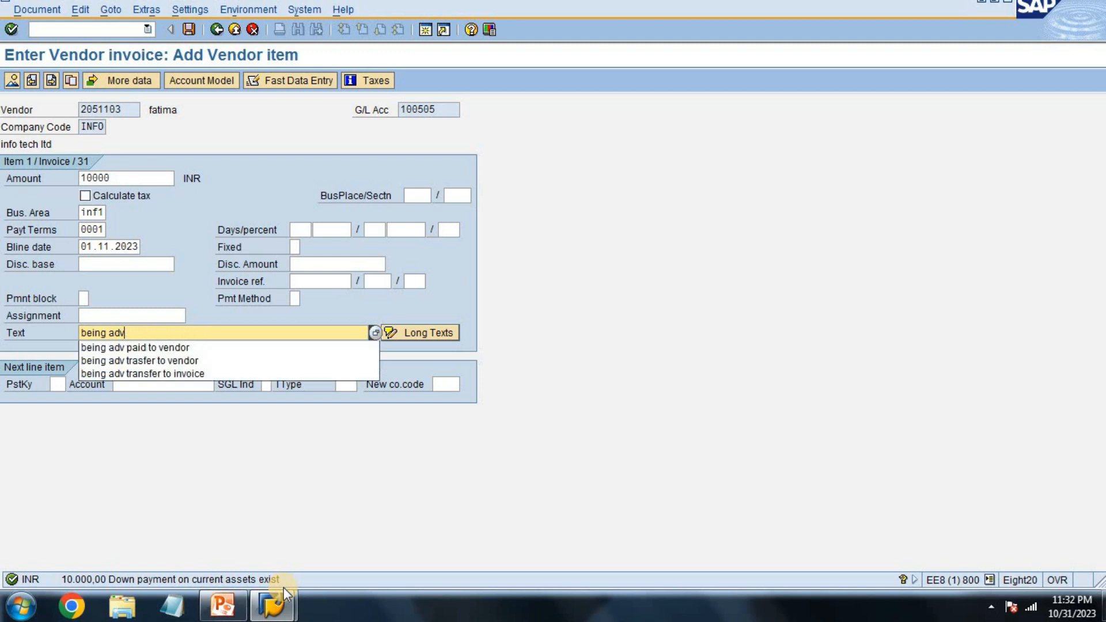
{"action": "key", "text": "BackSpace"}
{"action": "key", "text": "Down"}
{"action": "key", "text": "Down"}
{"action": "key", "text": "Down"}
{"action": "key", "text": "Down"}
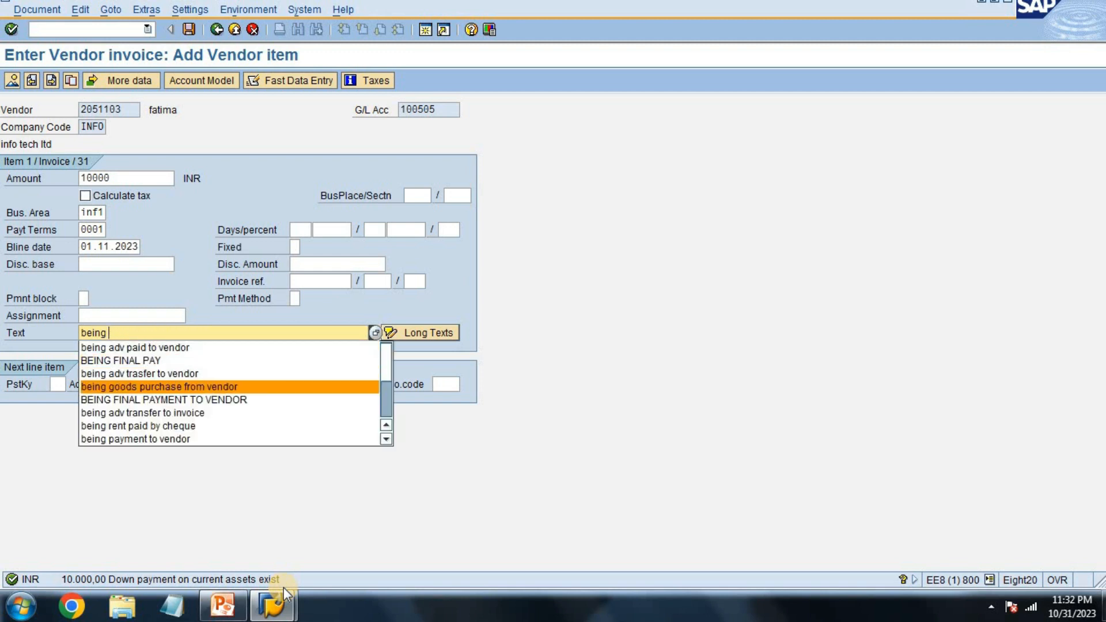
{"action": "key", "text": "Return"}
Add a next line item with posting key 40 and G/L account 200120, and continue to its item screen.
{"action": "type", "text": "40"}
{"action": "key", "text": "Tab"}
{"action": "type", "text": "2"}
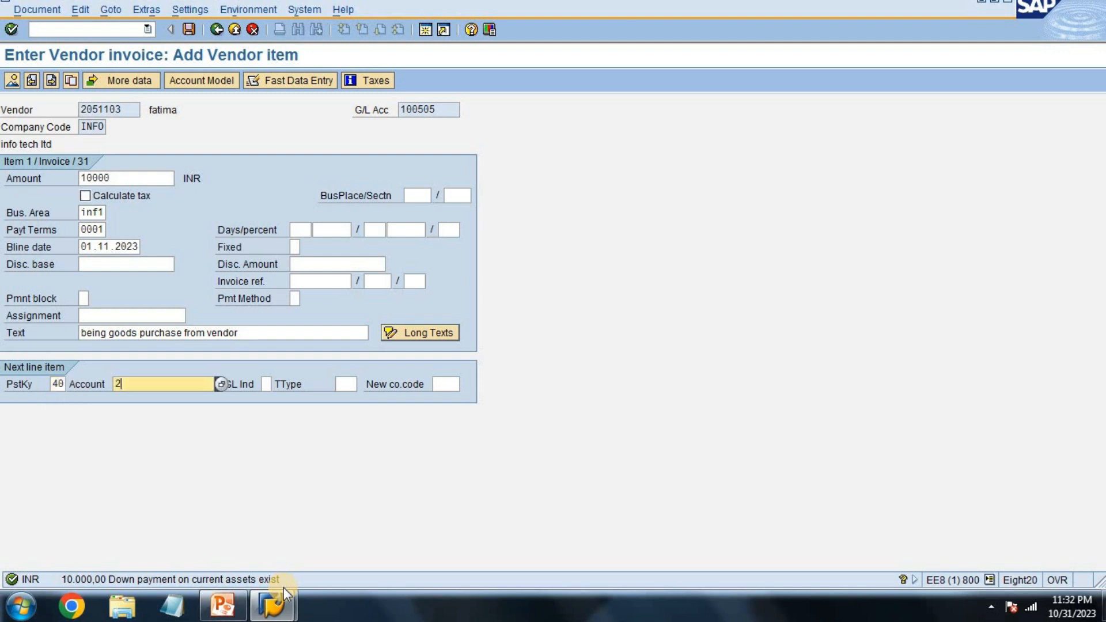
{"action": "type", "text": "00120"}
{"action": "key", "text": "Return"}
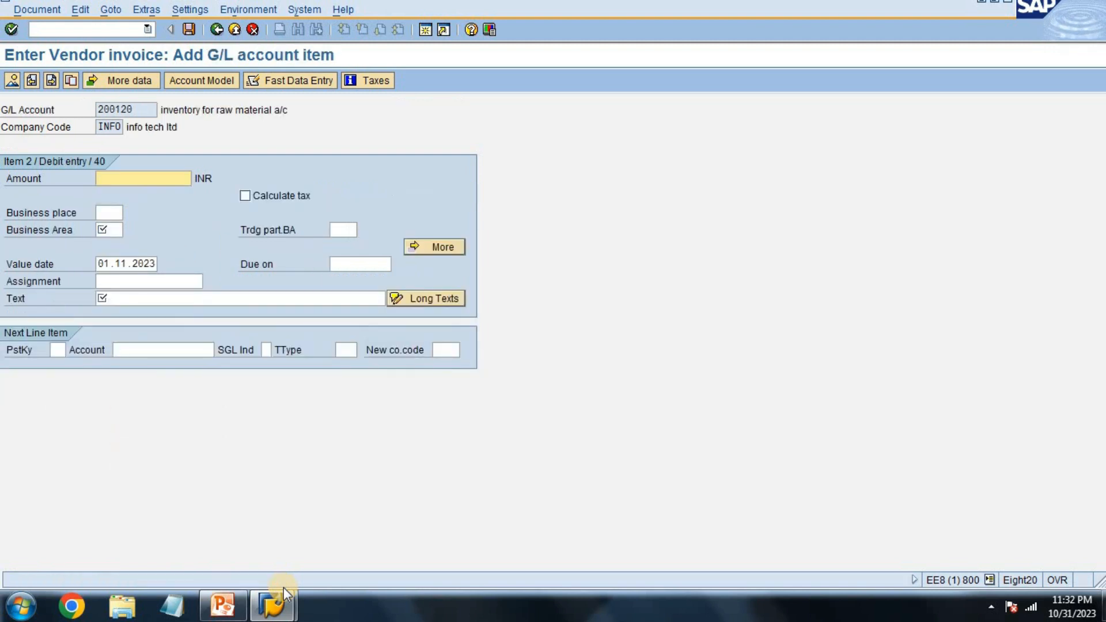
Fill in the G/L item with amount *, business area inf1 and text +, and continue to the document overview.
{"action": "type", "text": "*"}
{"action": "key", "text": "Tab"}
{"action": "key", "text": "Tab"}
{"action": "key", "text": "Tab"}
{"action": "type", "text": "1"}
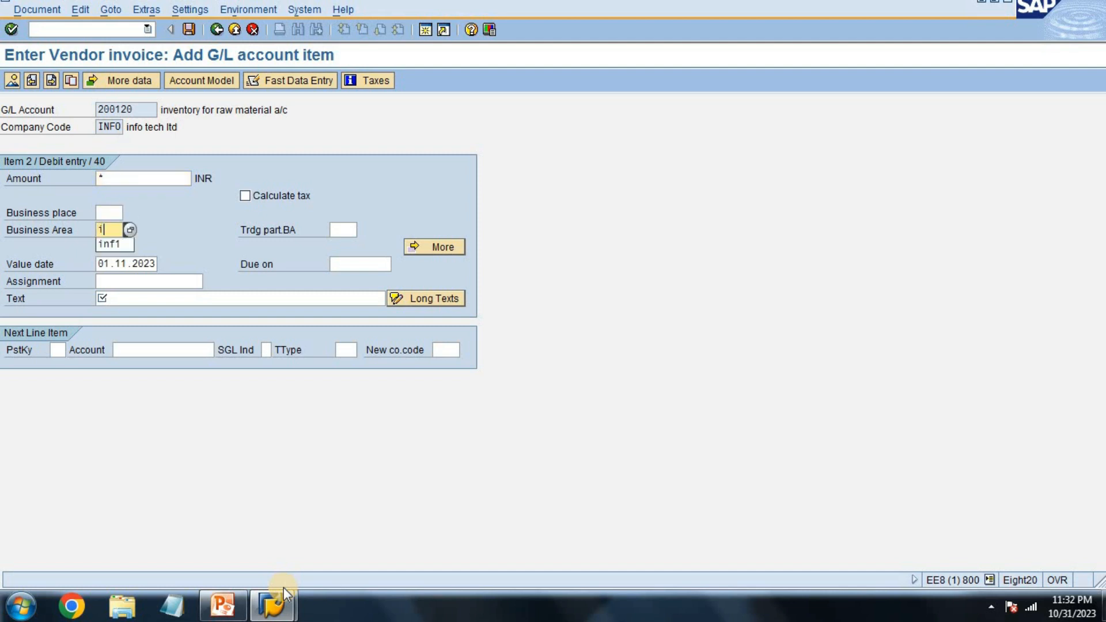
{"action": "key", "text": "Tab"}
{"action": "key", "text": "Tab"}
{"action": "key", "text": "Tab"}
{"action": "key", "text": "Tab"}
{"action": "key", "text": "Tab"}
{"action": "key", "text": "Tab"}
{"action": "type", "text": "+"}
{"action": "key", "text": "Return"}
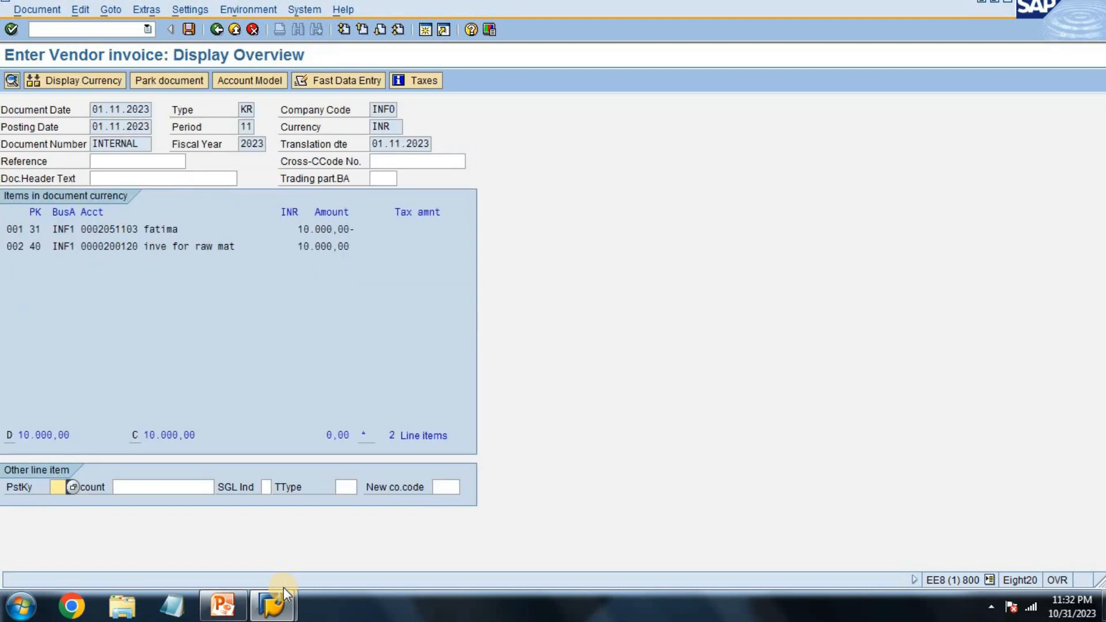
Post the vendor invoice and exit the invoice entry to the start screen.
{"action": "key", "text": "ctrl+s"}
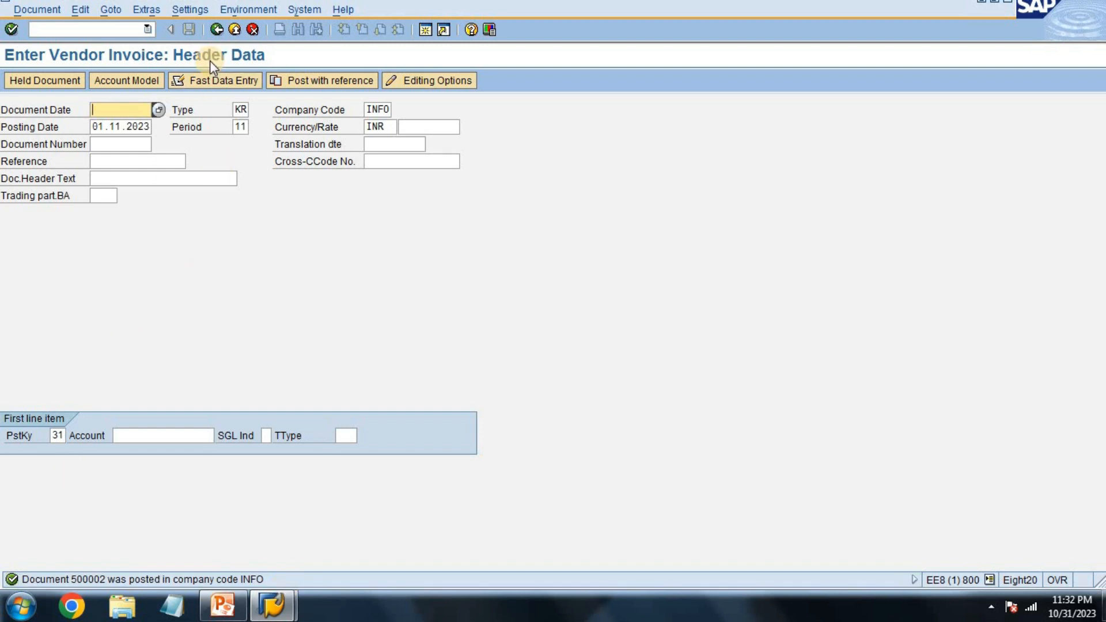
{"action": "left_click", "coordinate": [234, 29]}
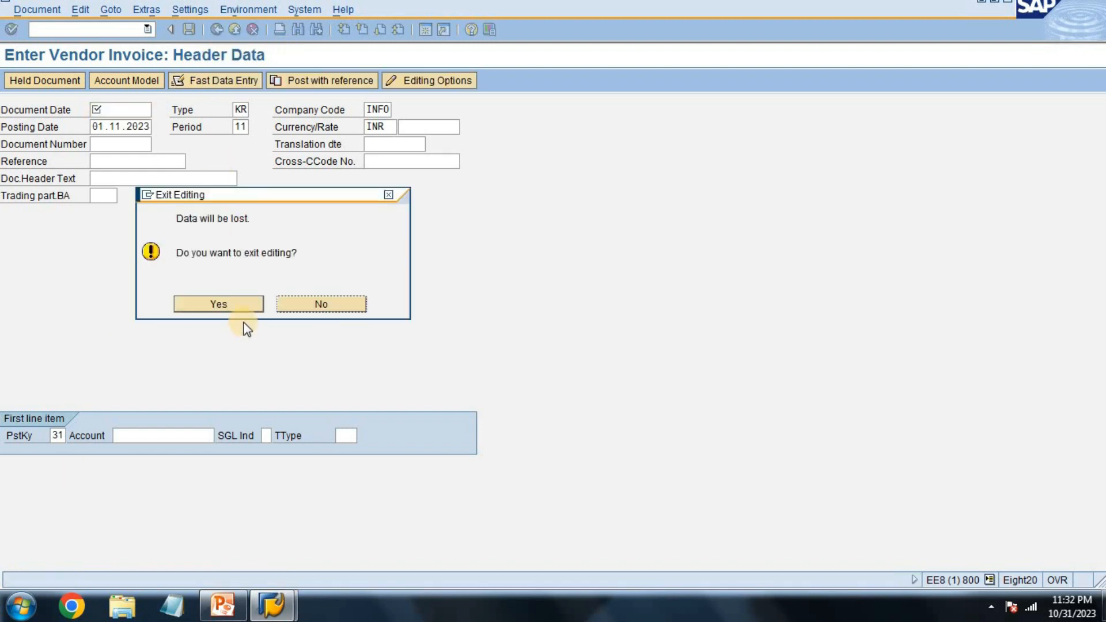
{"action": "left_click", "coordinate": [240, 307]}
Open transaction FBL1N, display the vendor's open normal items together with special G/L transactions, and return to the start screen.
{"action": "type", "text": "f"}
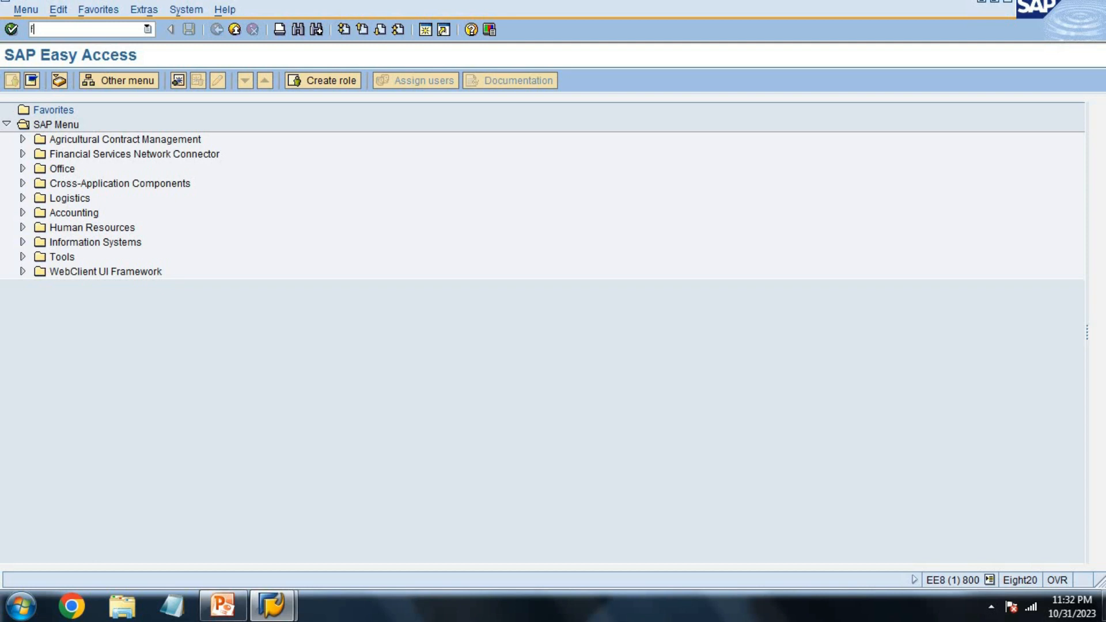
{"action": "type", "text": "bl1"}
{"action": "key", "text": "Return"}
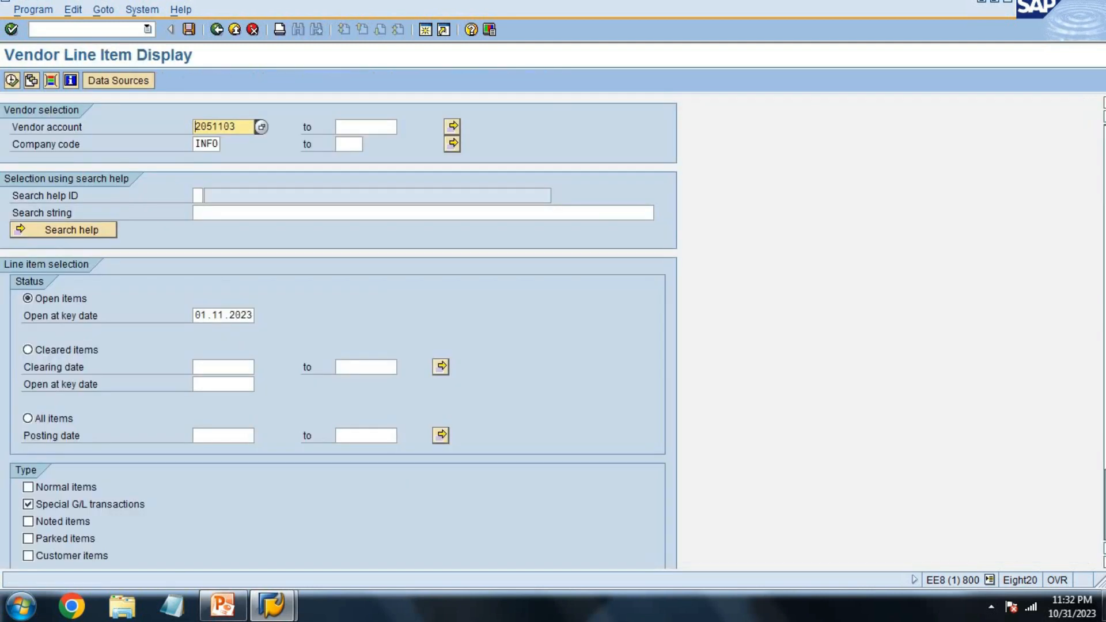
{"action": "left_click", "coordinate": [86, 487]}
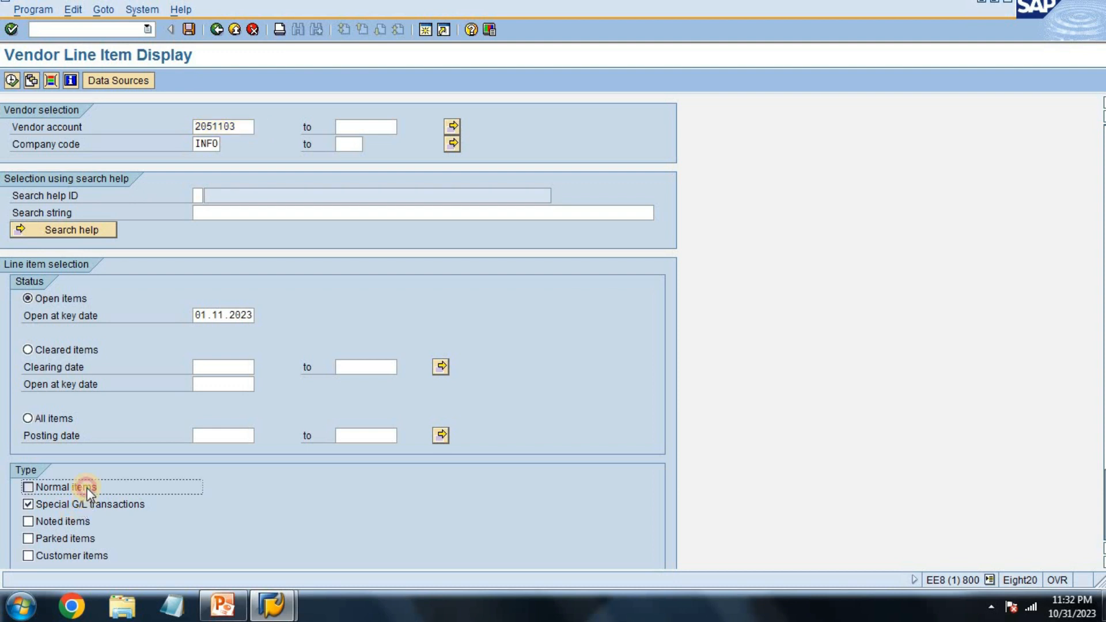
{"action": "key", "text": "F8"}
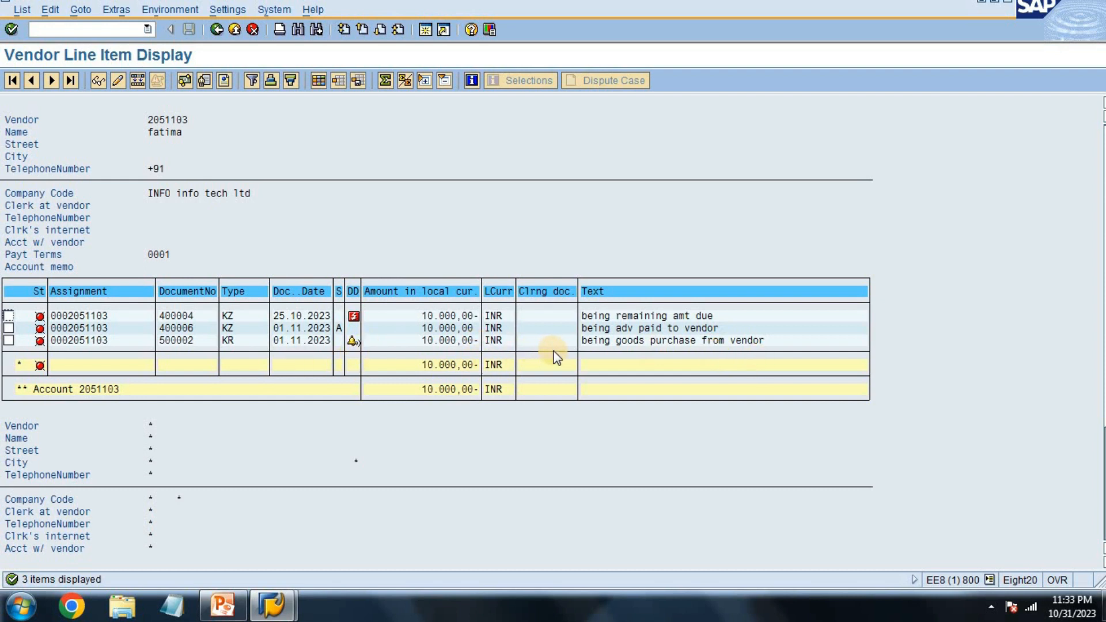
{"action": "left_click", "coordinate": [217, 30]}
{"action": "left_click", "coordinate": [235, 30]}
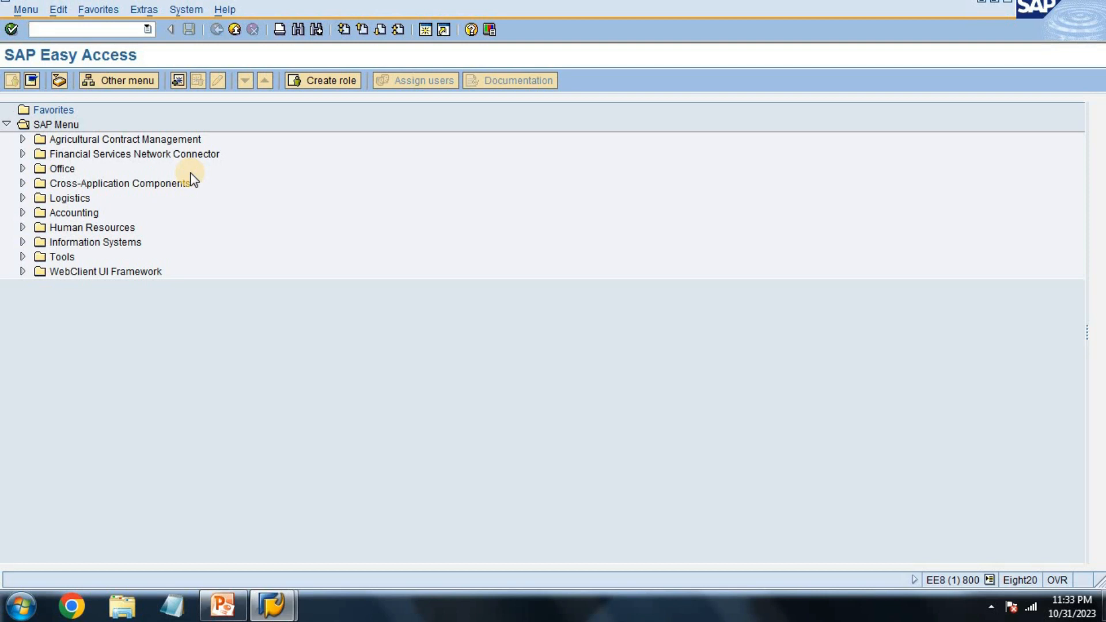
Open the Clear Vendor Down Payment transaction and set the document date to 01.11.2023.
{"action": "type", "text": "fk03"}
{"action": "key", "text": "Return"}
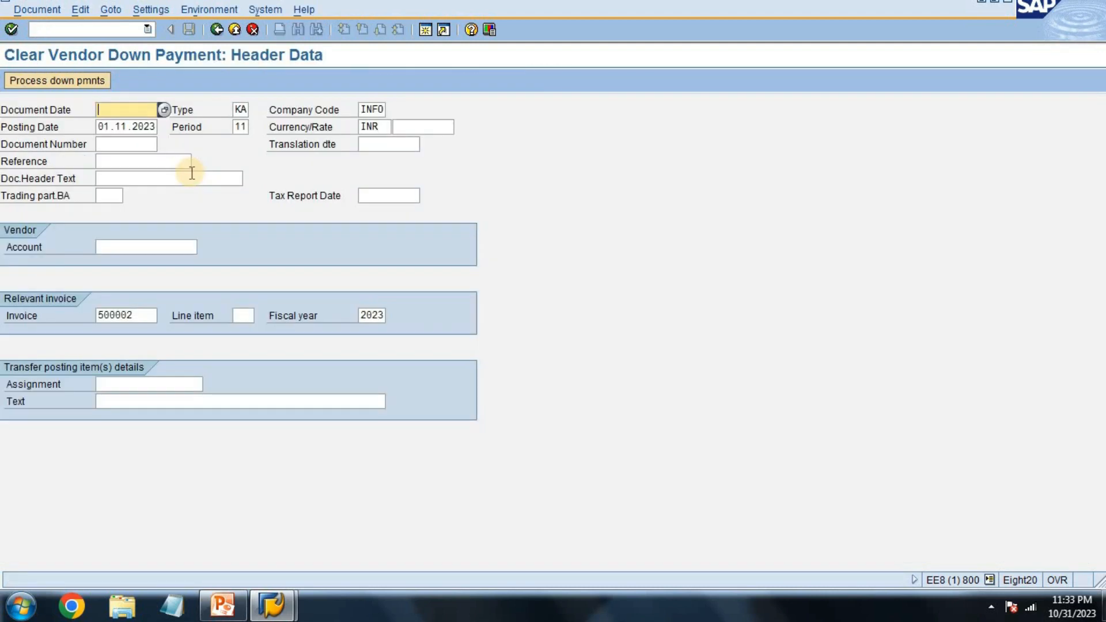
{"action": "type", "text": "01"}
{"action": "key", "text": "Down"}
{"action": "key", "text": "Tab"}
{"action": "key", "text": "Tab"}
{"action": "key", "text": "Tab"}
{"action": "key", "text": "Tab"}
{"action": "key", "text": "Tab"}
{"action": "key", "text": "Tab"}
{"action": "key", "text": "Tab"}
{"action": "key", "text": "Tab"}
{"action": "key", "text": "Tab"}
{"action": "key", "text": "Tab"}
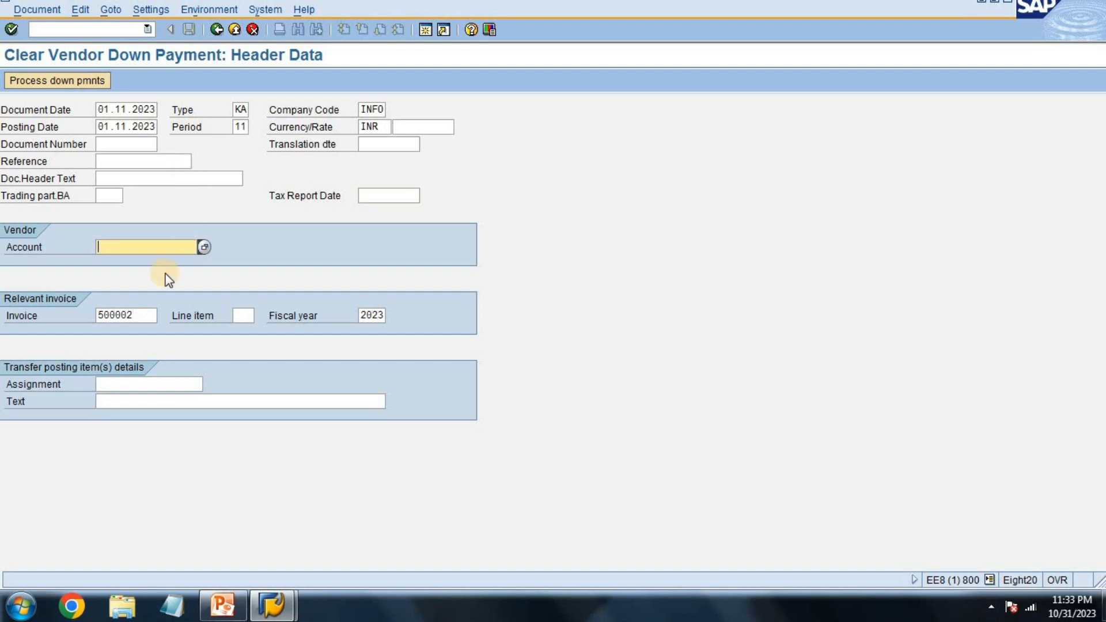
Look up and fill in the vendor account for the down payment clearing.
{"action": "left_click", "coordinate": [205, 247]}
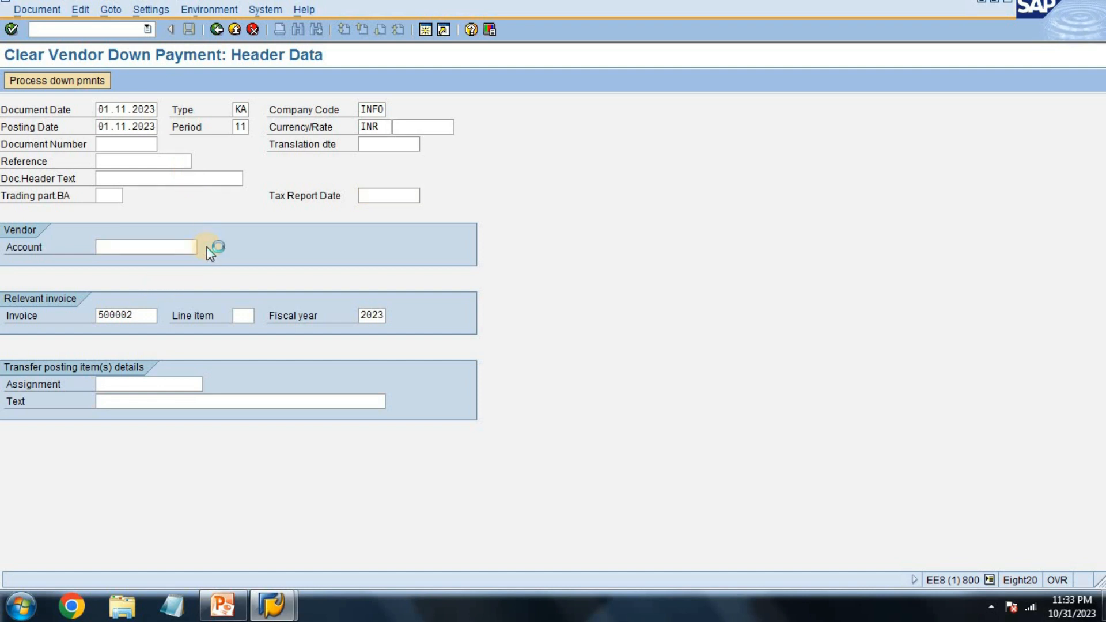
{"action": "key", "text": "Return"}
{"action": "key", "text": "Return"}
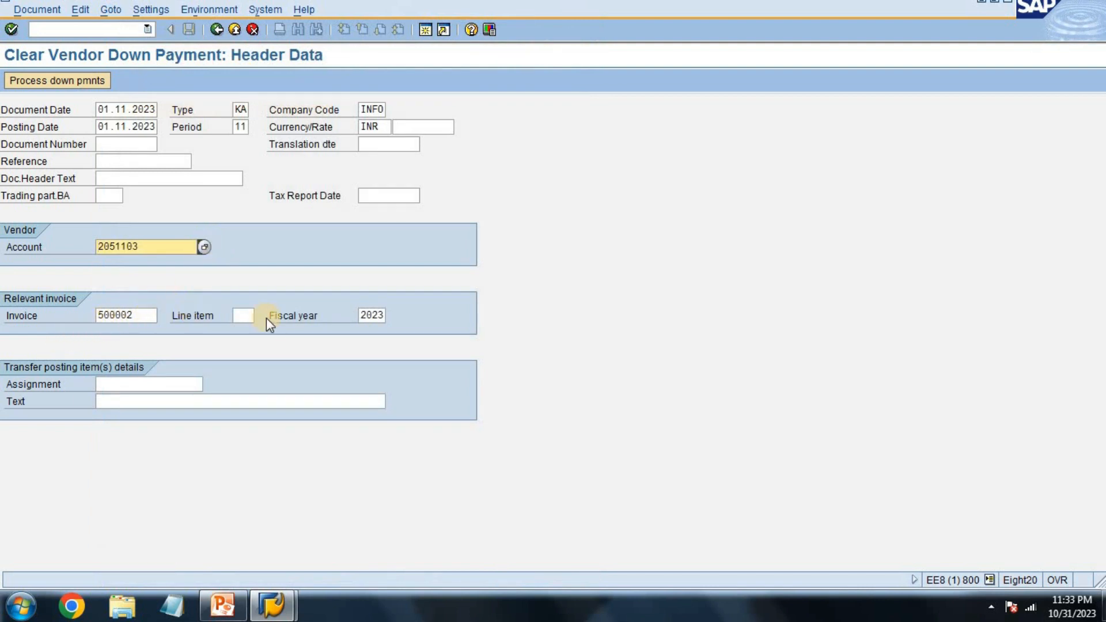
Set the transfer posting text to "being advance transfer to invoice" and continue to the vendor's down payments.
{"action": "left_click", "coordinate": [216, 401]}
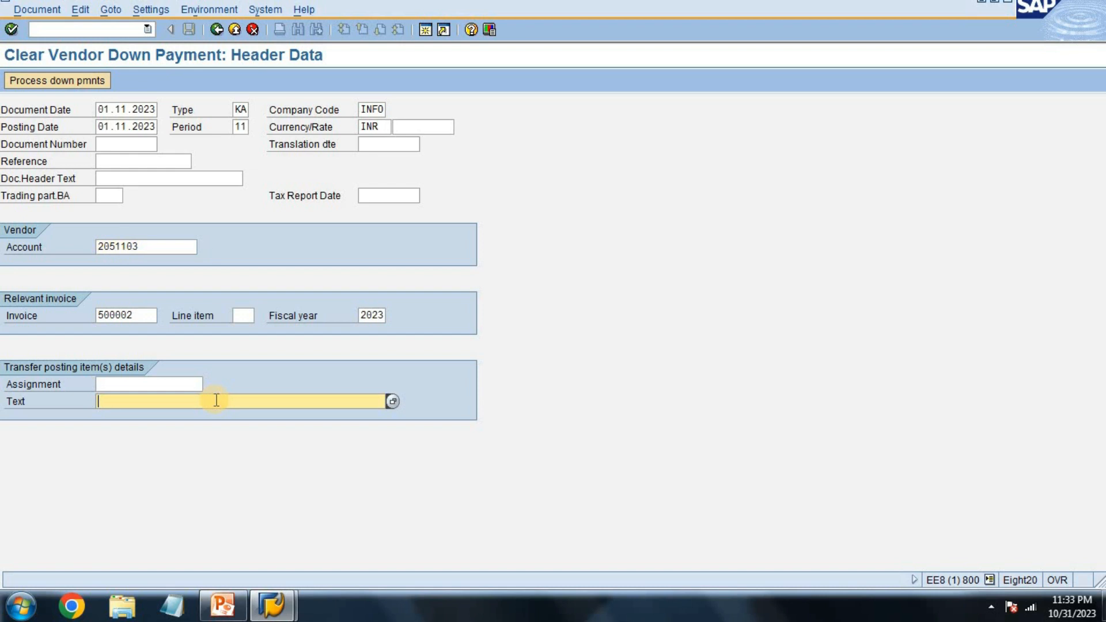
{"action": "type", "text": "being ad"}
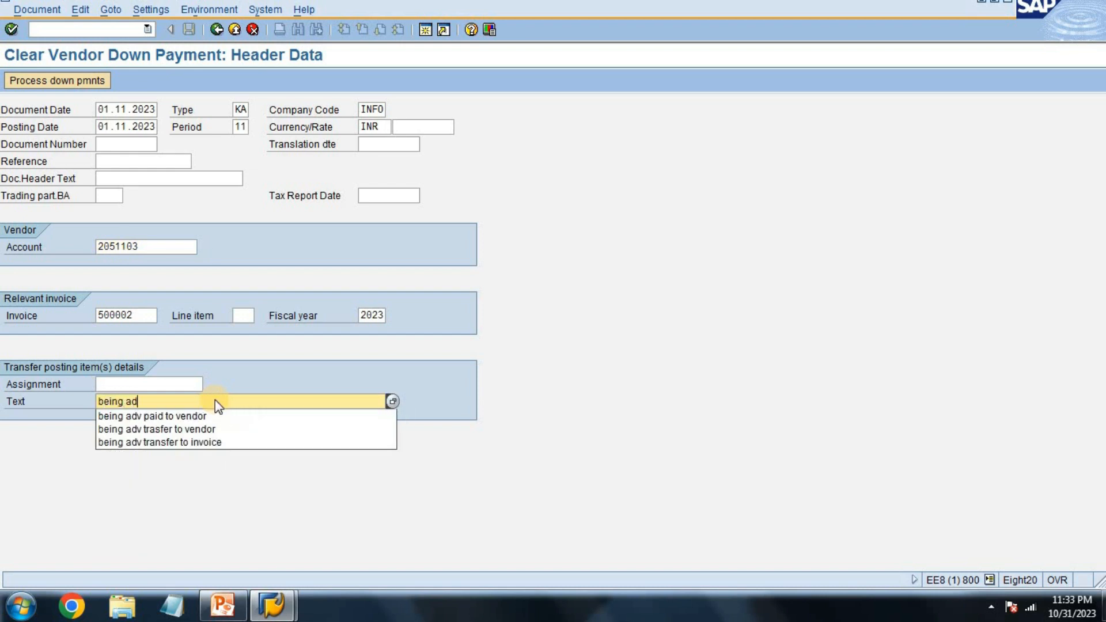
{"action": "type", "text": "vance tr"}
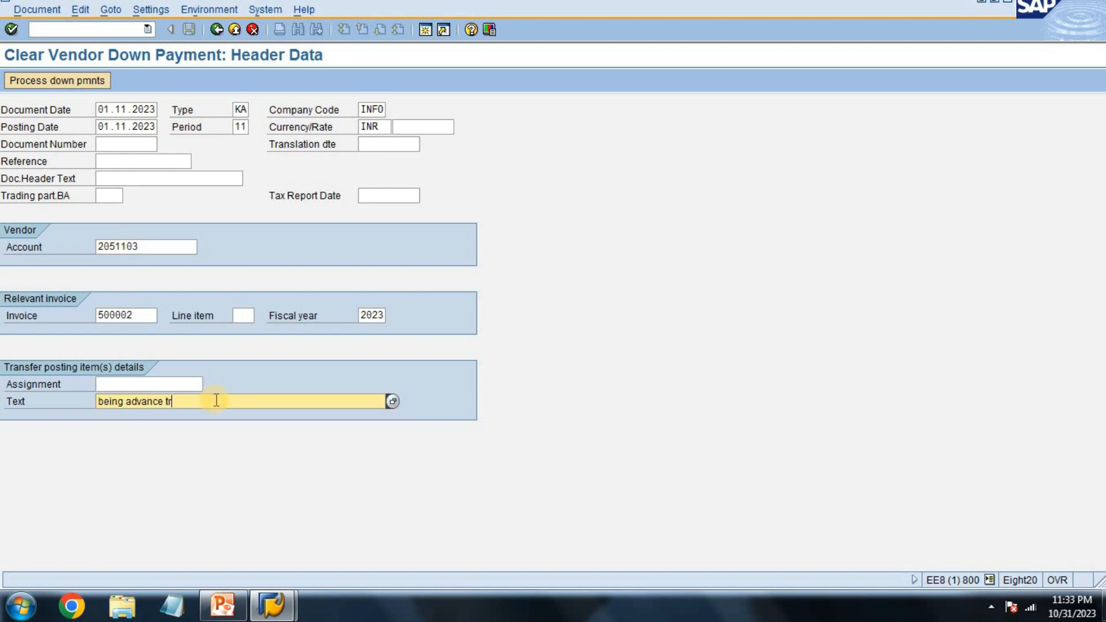
{"action": "type", "text": "ansor"}
{"action": "type", "text": "to invoice"}
{"action": "key", "text": "BackSpace"}
{"action": "key", "text": "BackSpace"}
{"action": "key", "text": "BackSpace"}
{"action": "key", "text": "BackSpace"}
{"action": "key", "text": "BackSpace"}
{"action": "key", "text": "BackSpace"}
{"action": "key", "text": "BackSpace"}
{"action": "key", "text": "BackSpace"}
{"action": "key", "text": "BackSpace"}
{"action": "key", "text": "BackSpace"}
{"action": "key", "text": "BackSpace"}
{"action": "key", "text": "BackSpace"}
{"action": "key", "text": "BackSpace"}
{"action": "type", "text": "fer to invoice"}
{"action": "key", "text": "Return"}
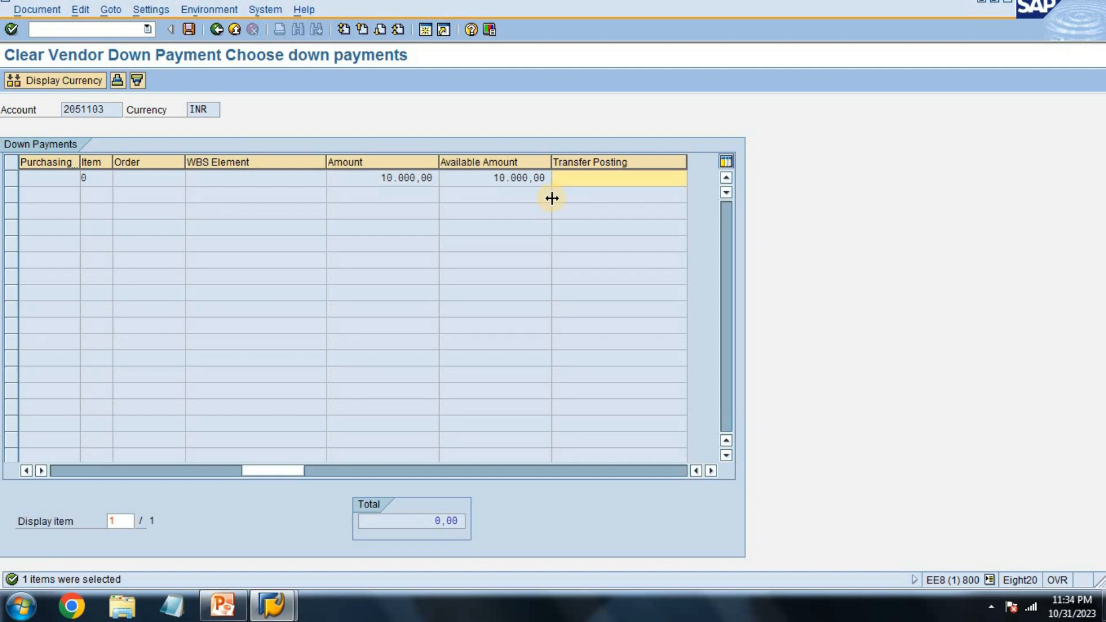
Set the down payment's transfer posting amount to 10000, post the document and exit to the start screen.
{"action": "type", "text": "10000"}
{"action": "key", "text": "ctrl+s"}
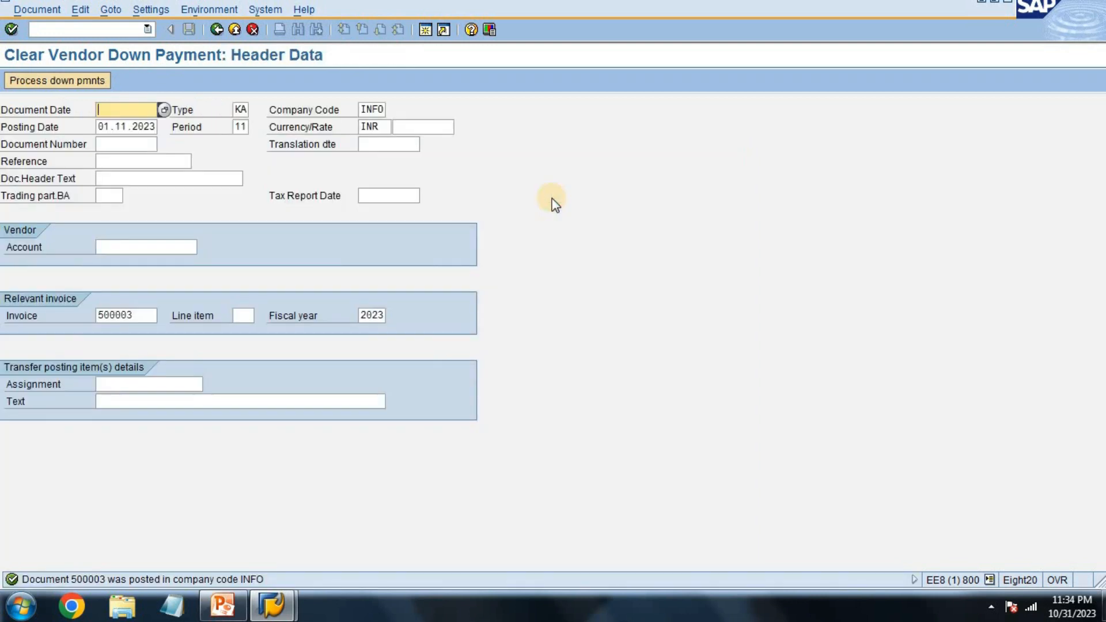
{"action": "left_click", "coordinate": [234, 29]}
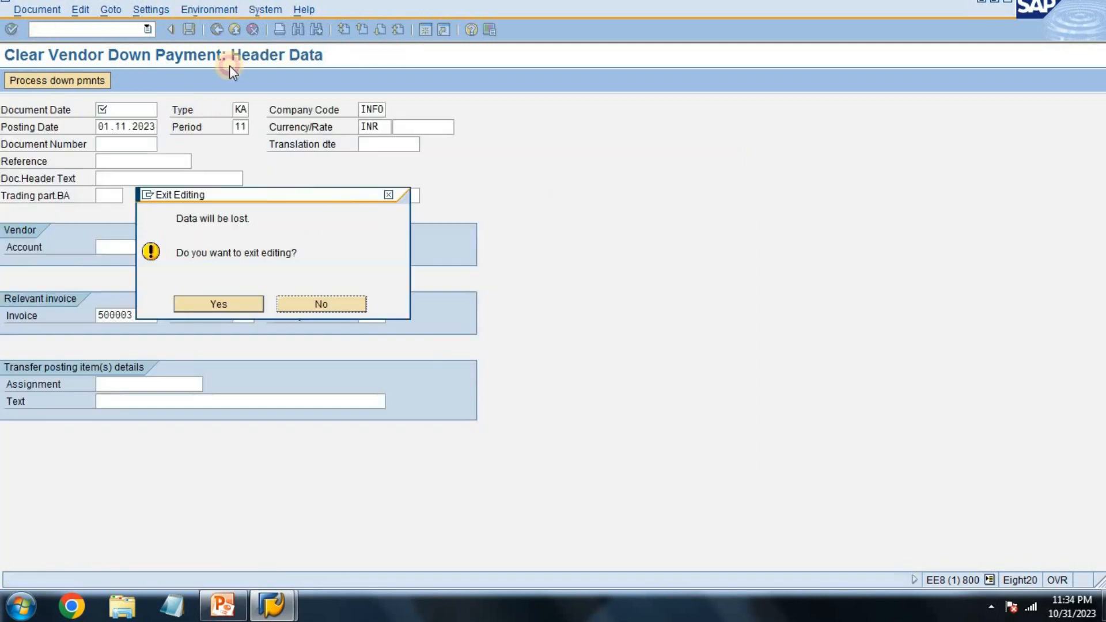
{"action": "left_click", "coordinate": [220, 304]}
Open transaction FBL1N and display only the vendor's open special G/L transactions, leaving out normal items.
{"action": "type", "text": "fbl1n"}
{"action": "key", "text": "Return"}
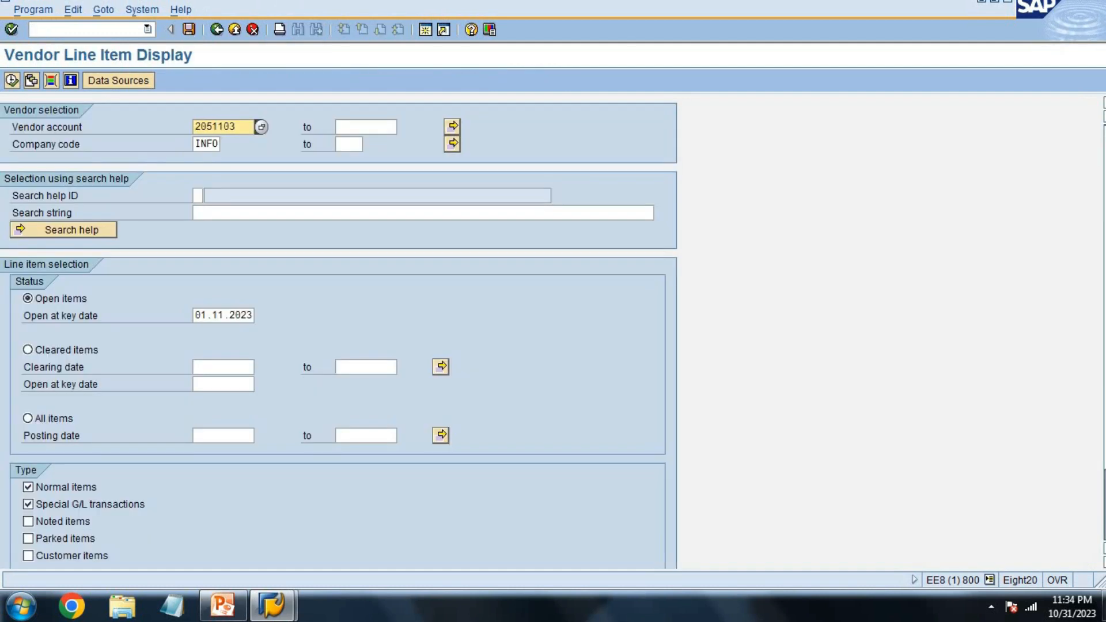
{"action": "left_click", "coordinate": [72, 486]}
{"action": "key", "text": "F8"}
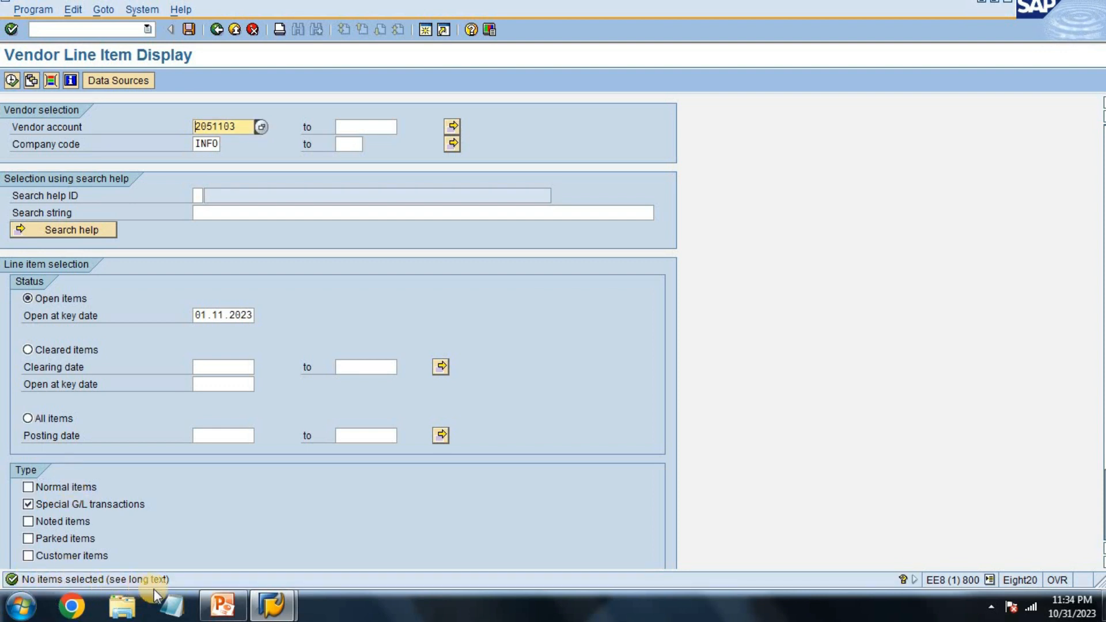
Display the vendor's open normal items instead of special G/L transactions, and return to the start screen.
{"action": "left_click", "coordinate": [63, 502]}
{"action": "left_click", "coordinate": [64, 489]}
{"action": "key", "text": "F8"}
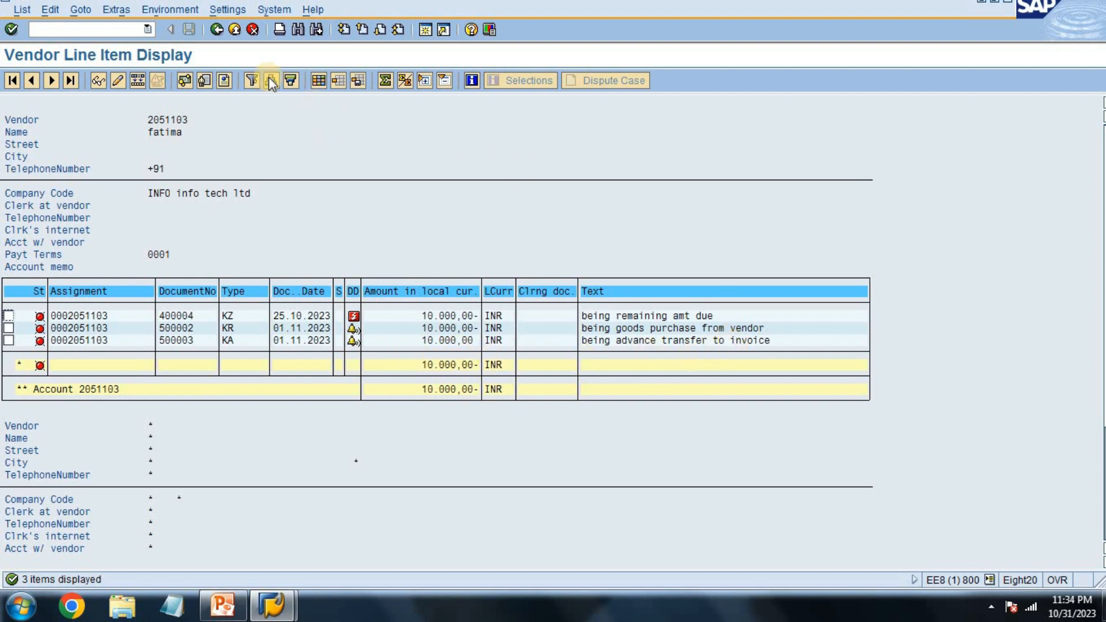
{"action": "left_click", "coordinate": [217, 28]}
{"action": "left_click", "coordinate": [217, 29]}
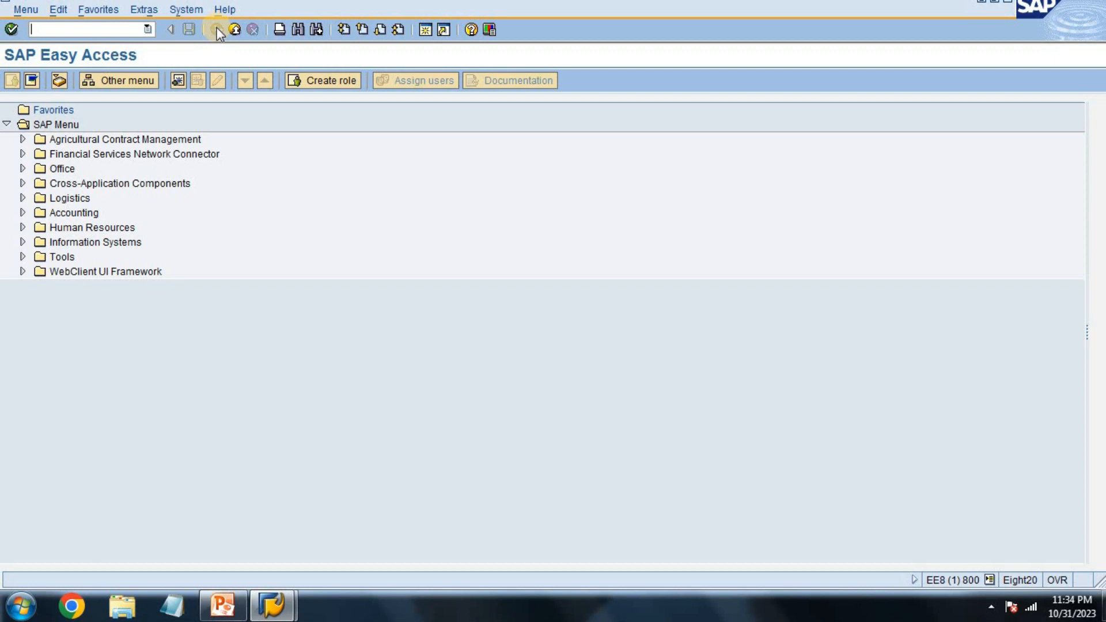
Open transaction F-44, look up and fill in the vendor account, and continue to its open items.
{"action": "type", "text": "f-44"}
{"action": "key", "text": "Return"}
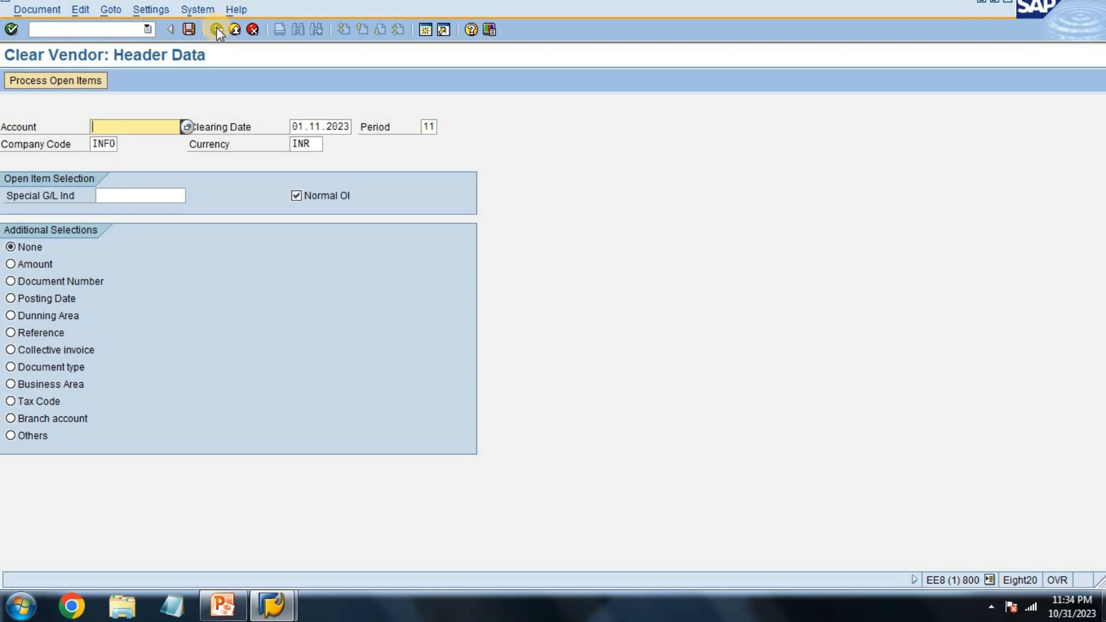
{"action": "left_click", "coordinate": [184, 126]}
{"action": "key", "text": "Return"}
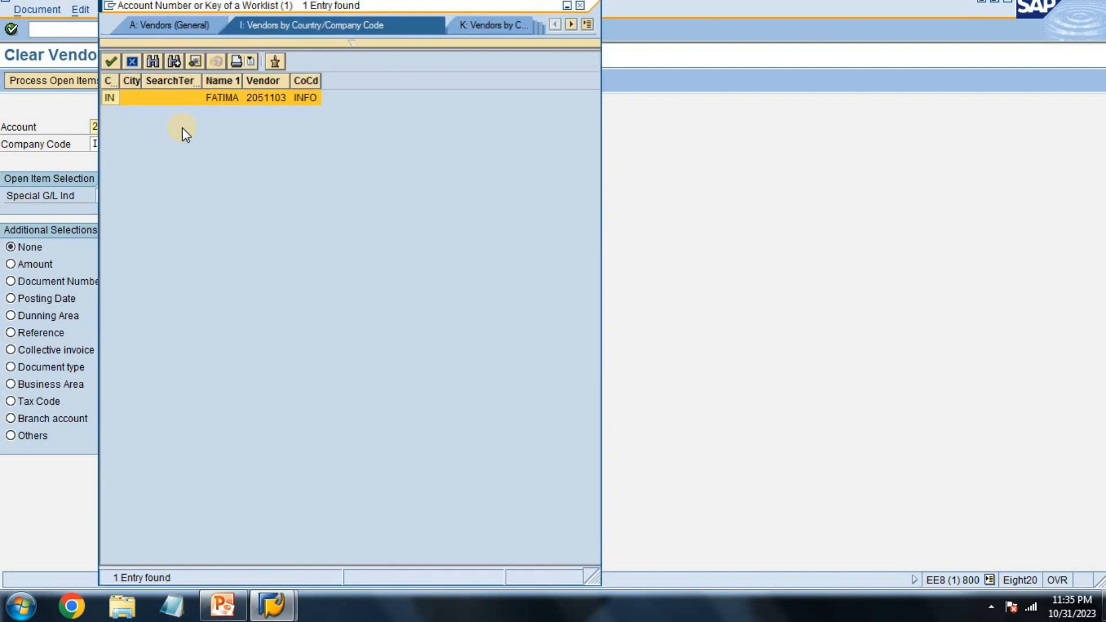
{"action": "key", "text": "Return"}
{"action": "key", "text": "Return"}
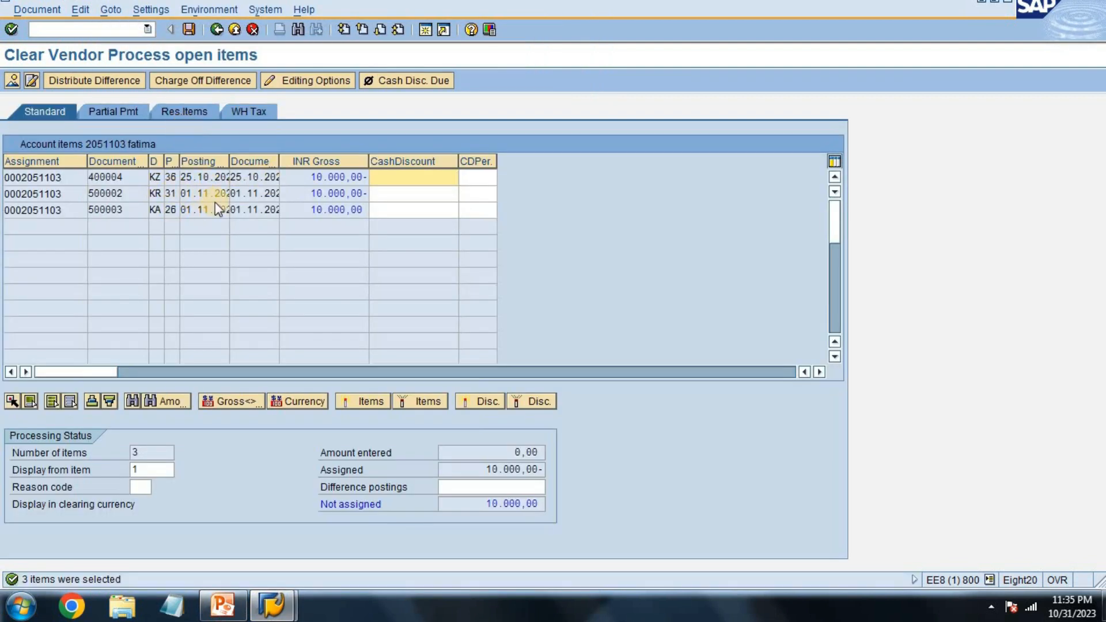
Deactivate the KZ item dated 25.10.2023 so only the KR and KA items clear, post the clearing, and exit to the start screen.
{"action": "double_click", "coordinate": [320, 176]}
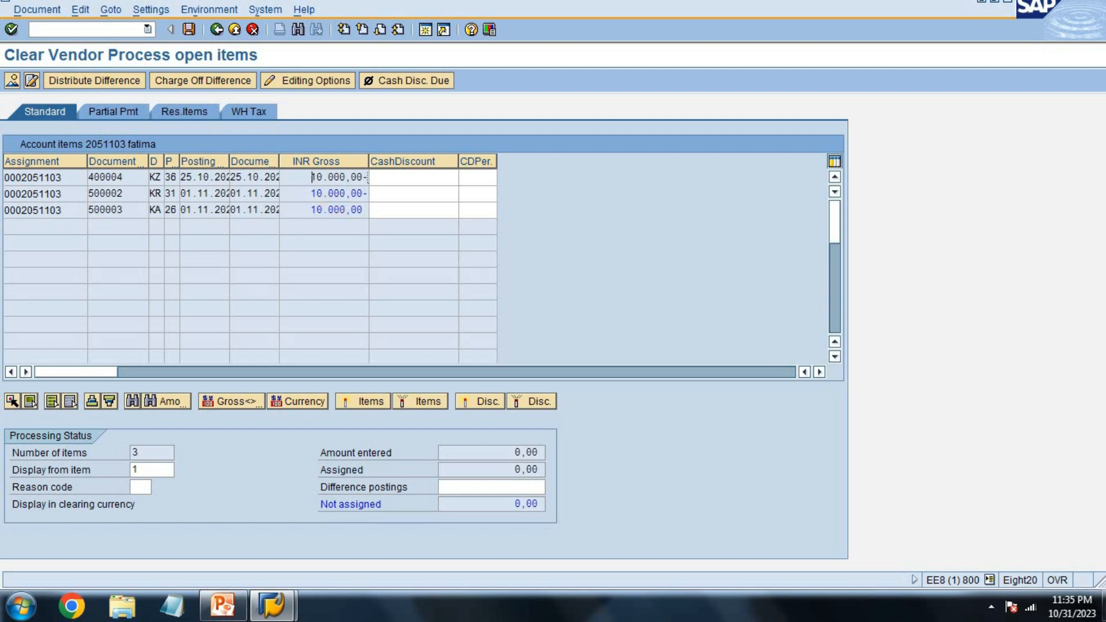
{"action": "key", "text": "ctrl+s"}
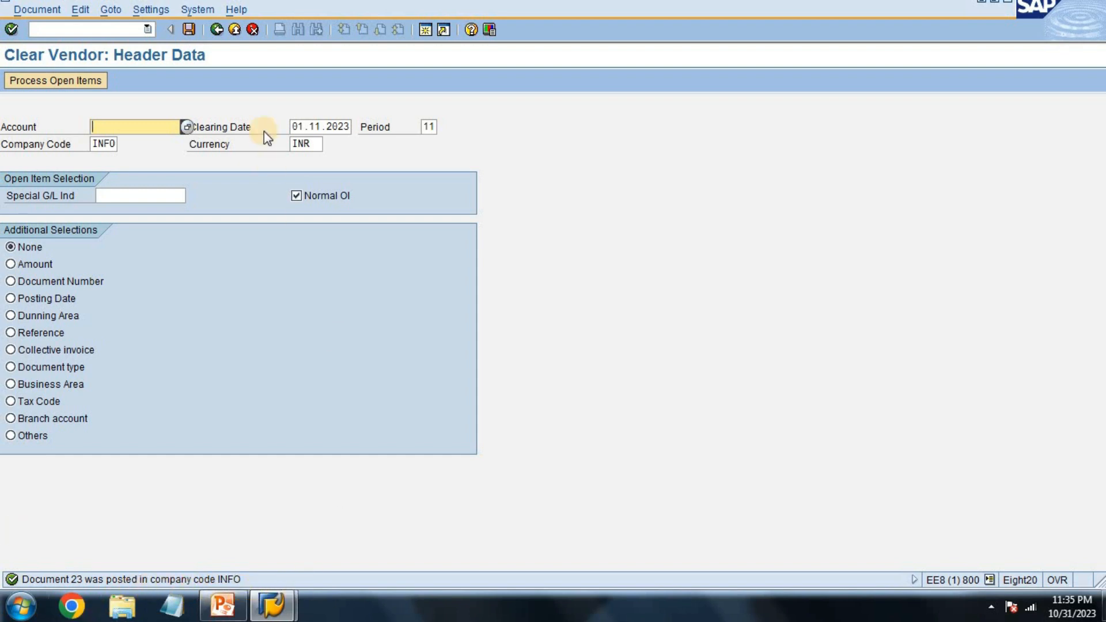
{"action": "left_click", "coordinate": [236, 30]}
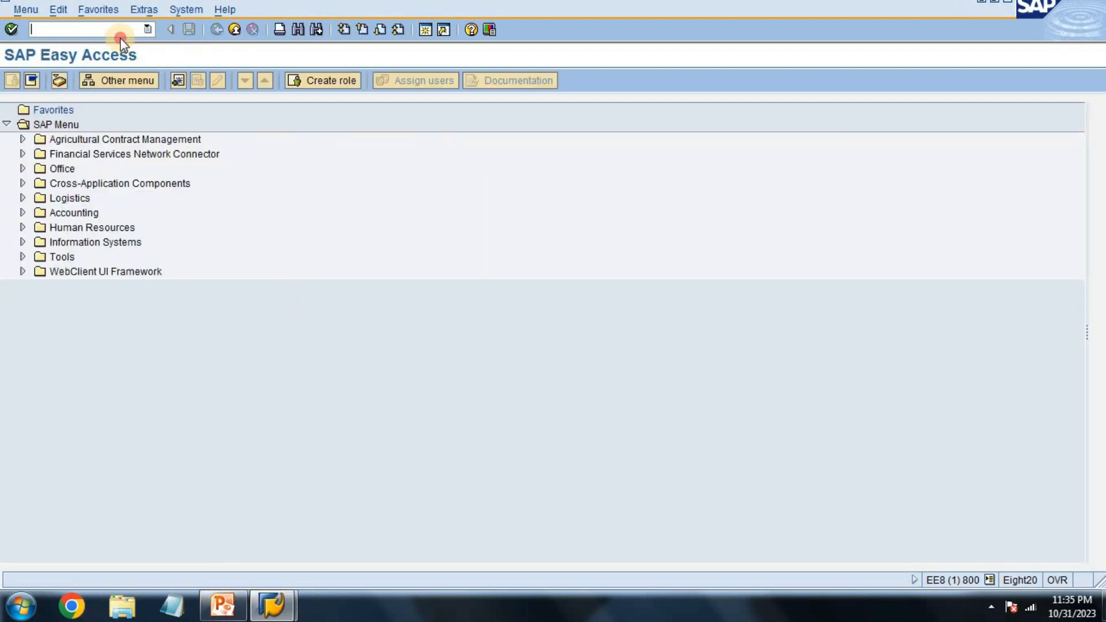
Open transaction FBL1N, display the vendor's open normal items, and return to the selection screen.
{"action": "type", "text": "fbl1n"}
{"action": "key", "text": "Return"}
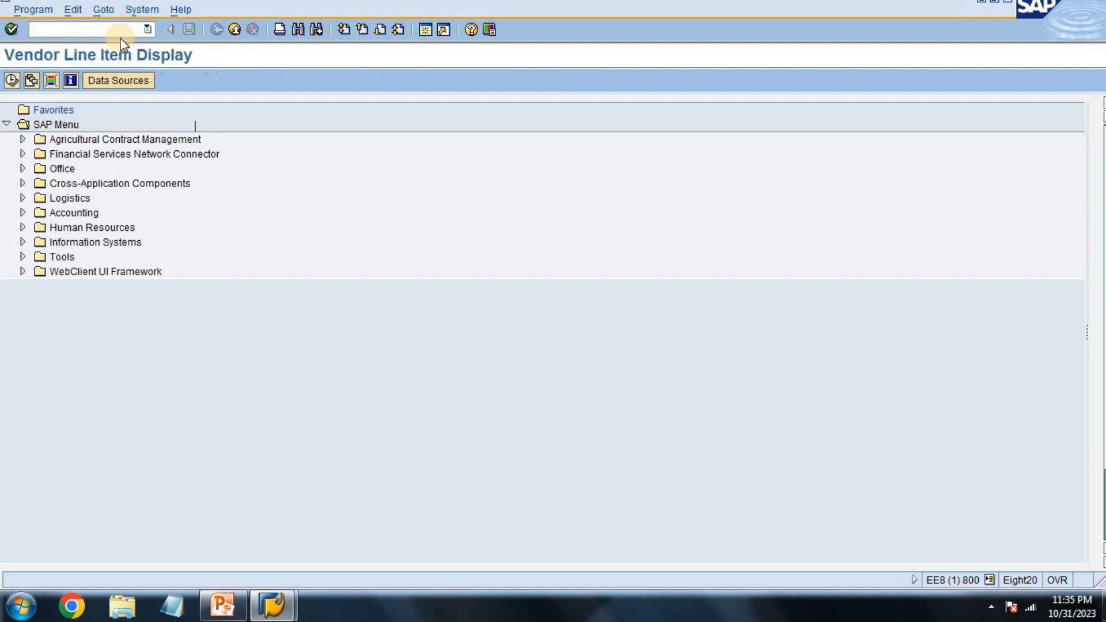
{"action": "key", "text": "F8"}
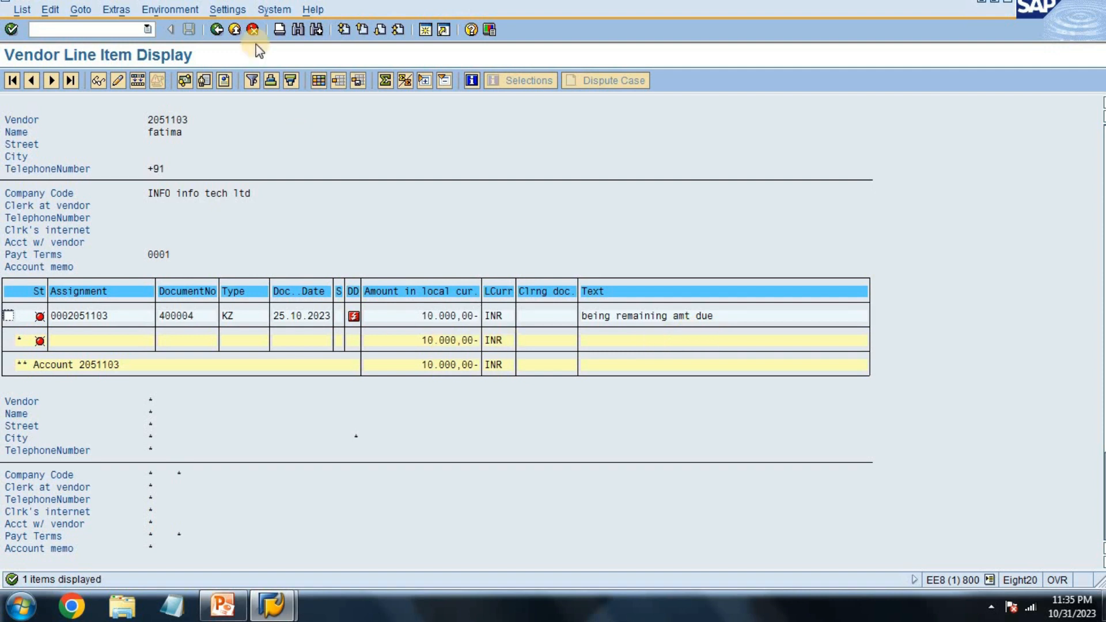
{"action": "left_click", "coordinate": [216, 30]}
Display the vendor's cleared items instead of open items, and return to the start screen.
{"action": "left_click", "coordinate": [57, 350]}
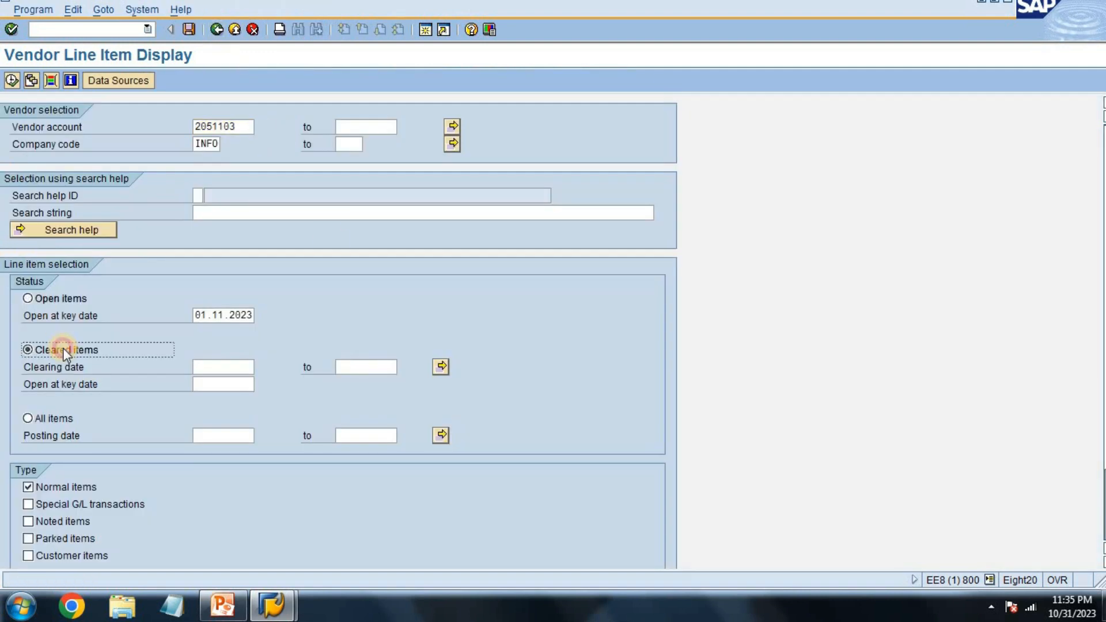
{"action": "key", "text": "F8"}
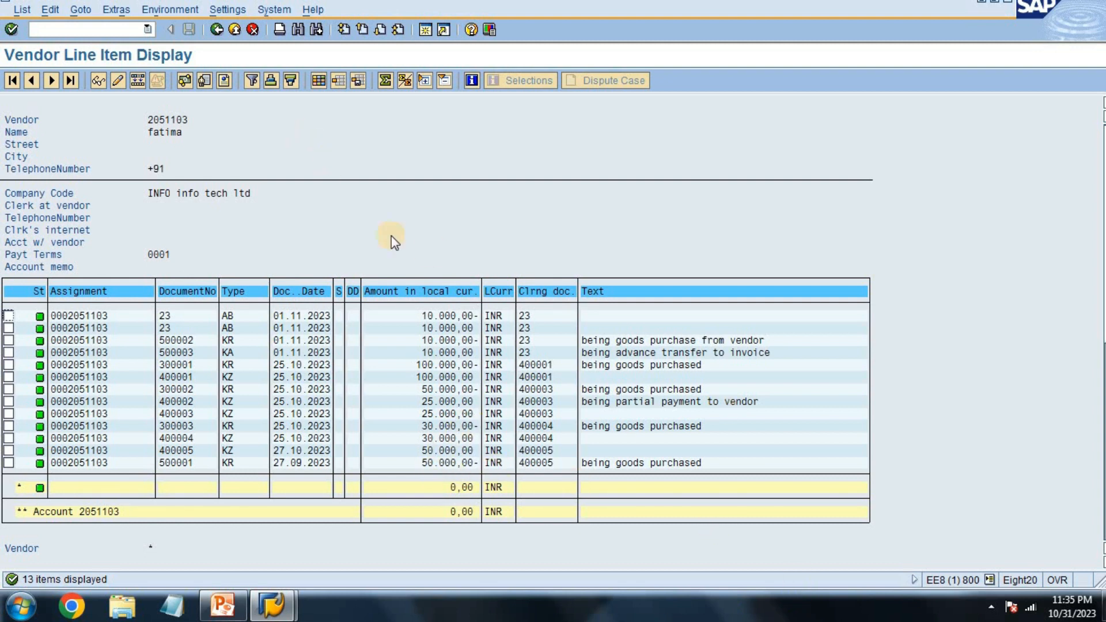
{"action": "left_click", "coordinate": [614, 343]}
{"action": "left_click", "coordinate": [216, 30]}
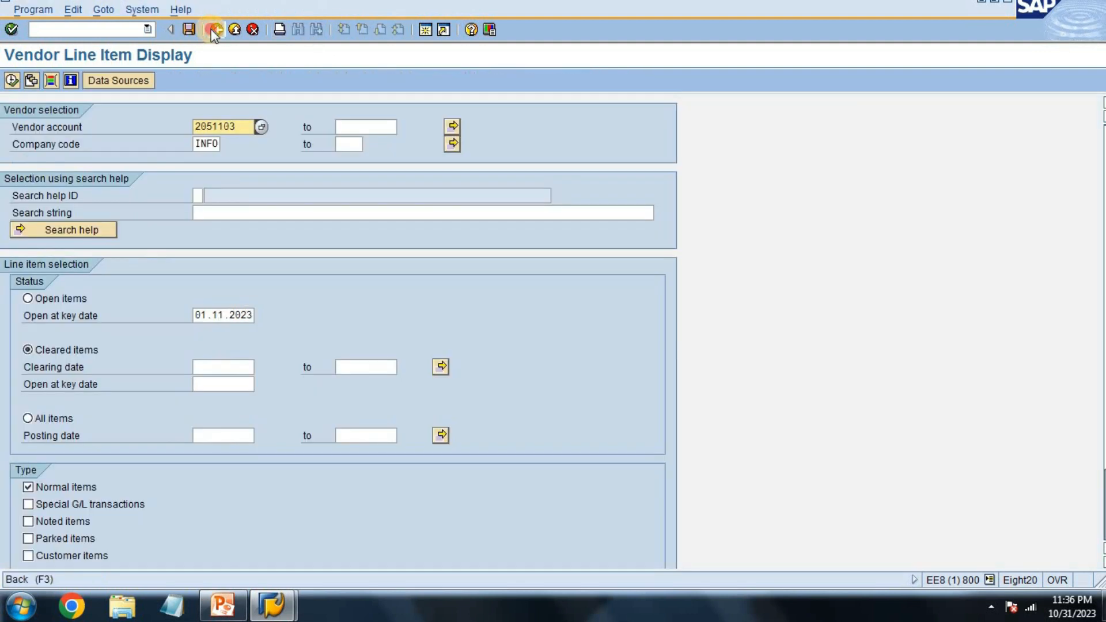
{"action": "left_click", "coordinate": [216, 30]}
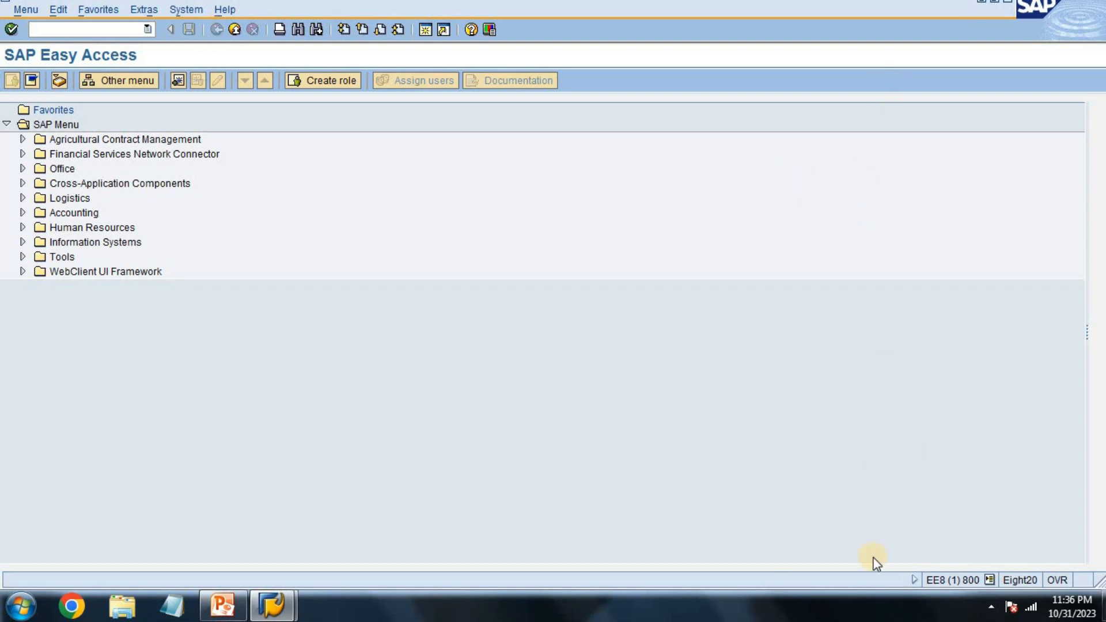
Switch to the ACCOUNT PAYABLE presentation in PowerPoint and show slide 15, "Some Scenarios".
{"action": "left_click", "coordinate": [223, 605]}
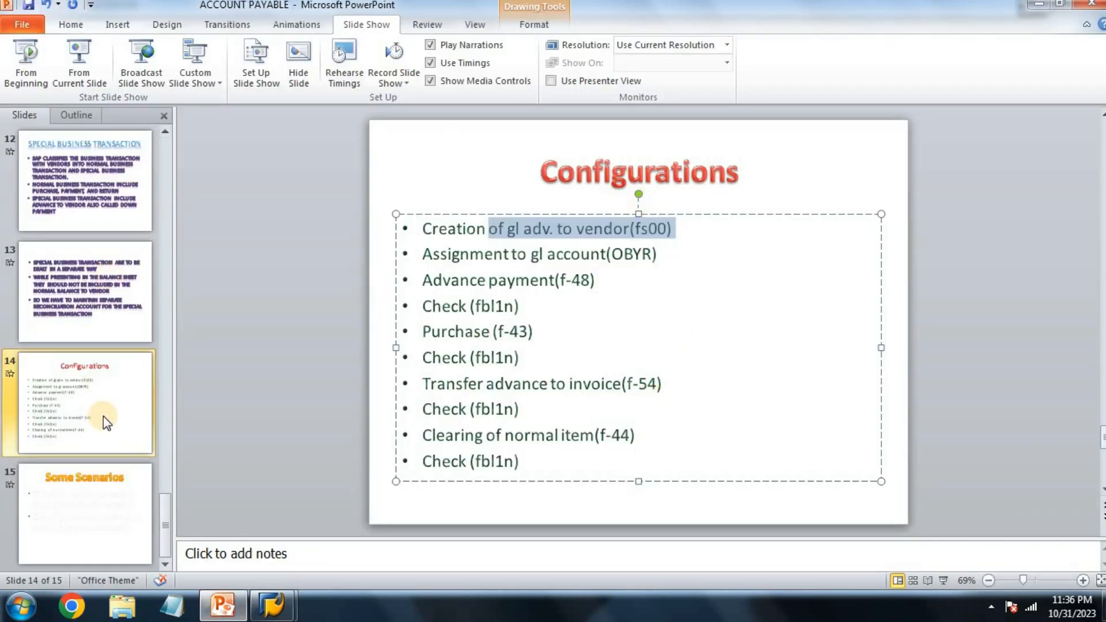
{"action": "left_click", "coordinate": [87, 536]}
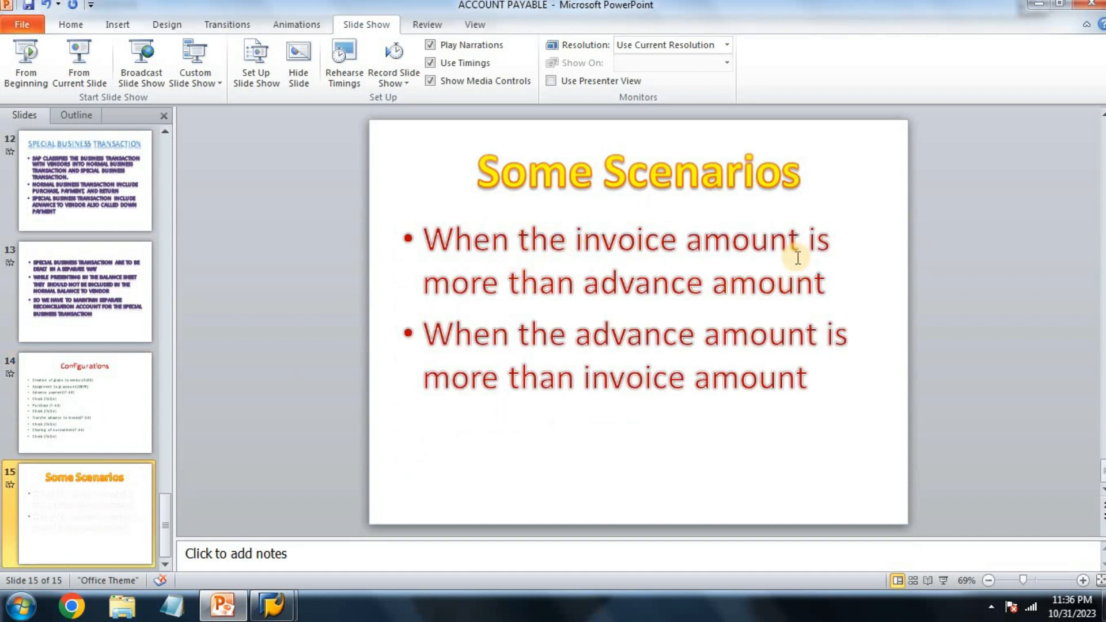